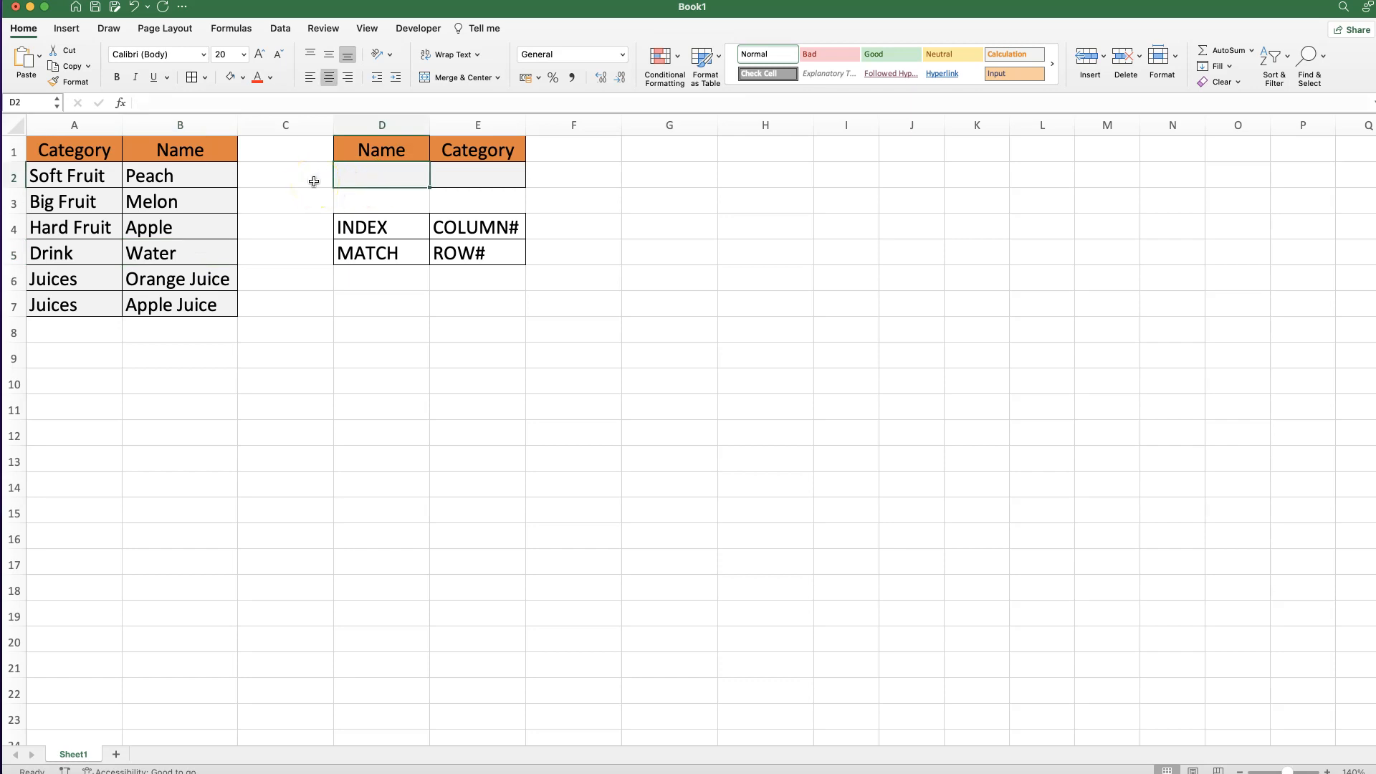
Fill the Name lookup cell D2 with a reference to Peach in B2
{"action": "type", "text": "="}
{"action": "left_click", "coordinate": [194, 175]}
{"action": "key", "text": "Return"}
{"action": "left_click", "coordinate": [470, 177]}
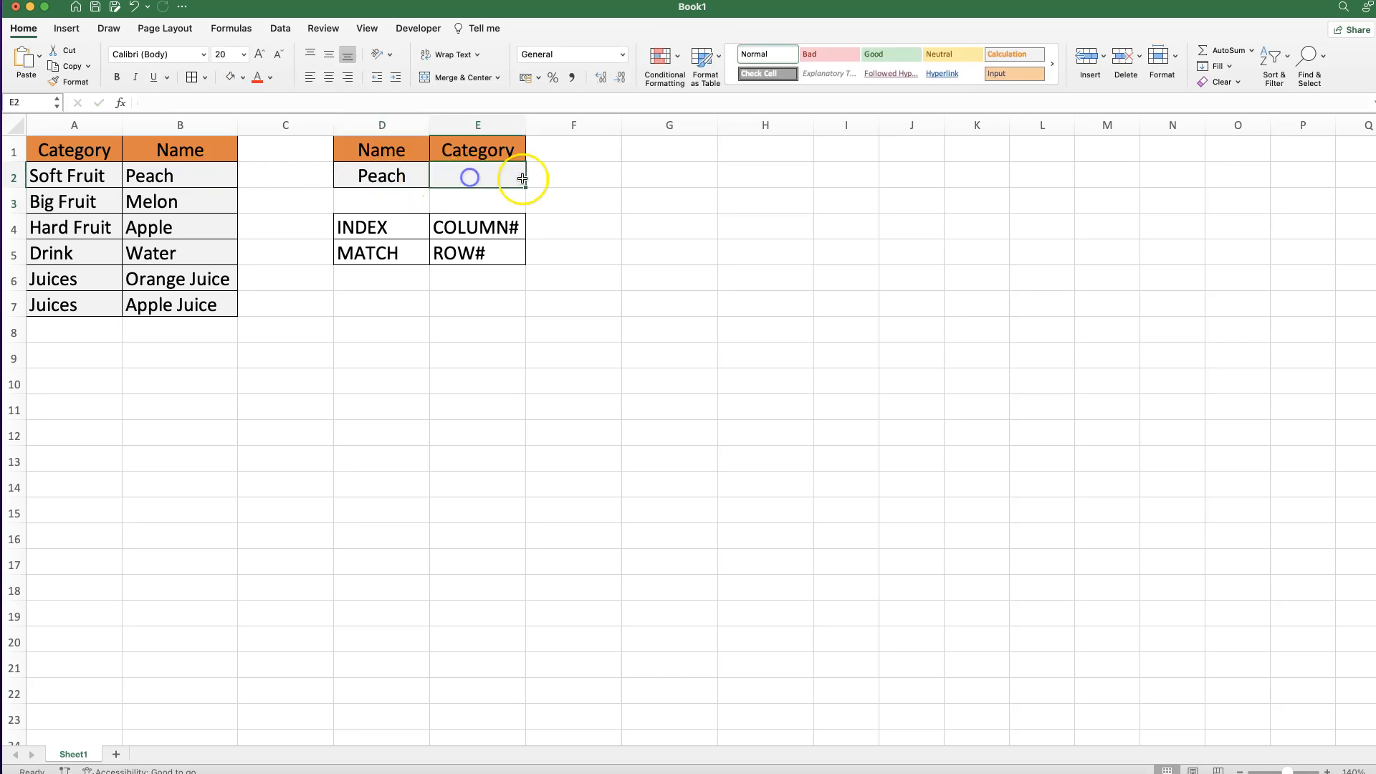
Examine the Category and Name source columns, the empty result cell E2, and the INDEX/COLUMN# and MATCH/ROW# notes
{"action": "left_click_drag", "start_coordinate": [90, 172], "coordinate": [77, 304]}
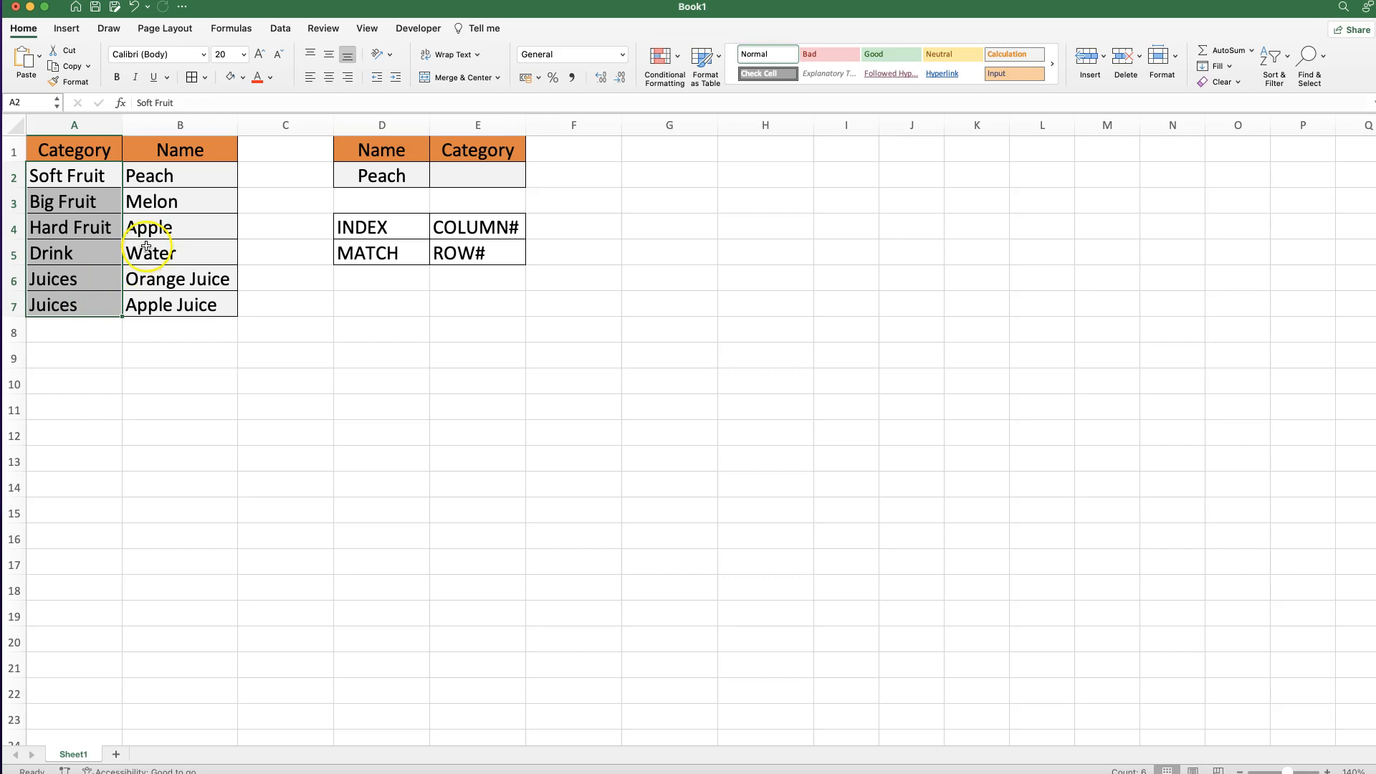
{"action": "left_click", "coordinate": [66, 174]}
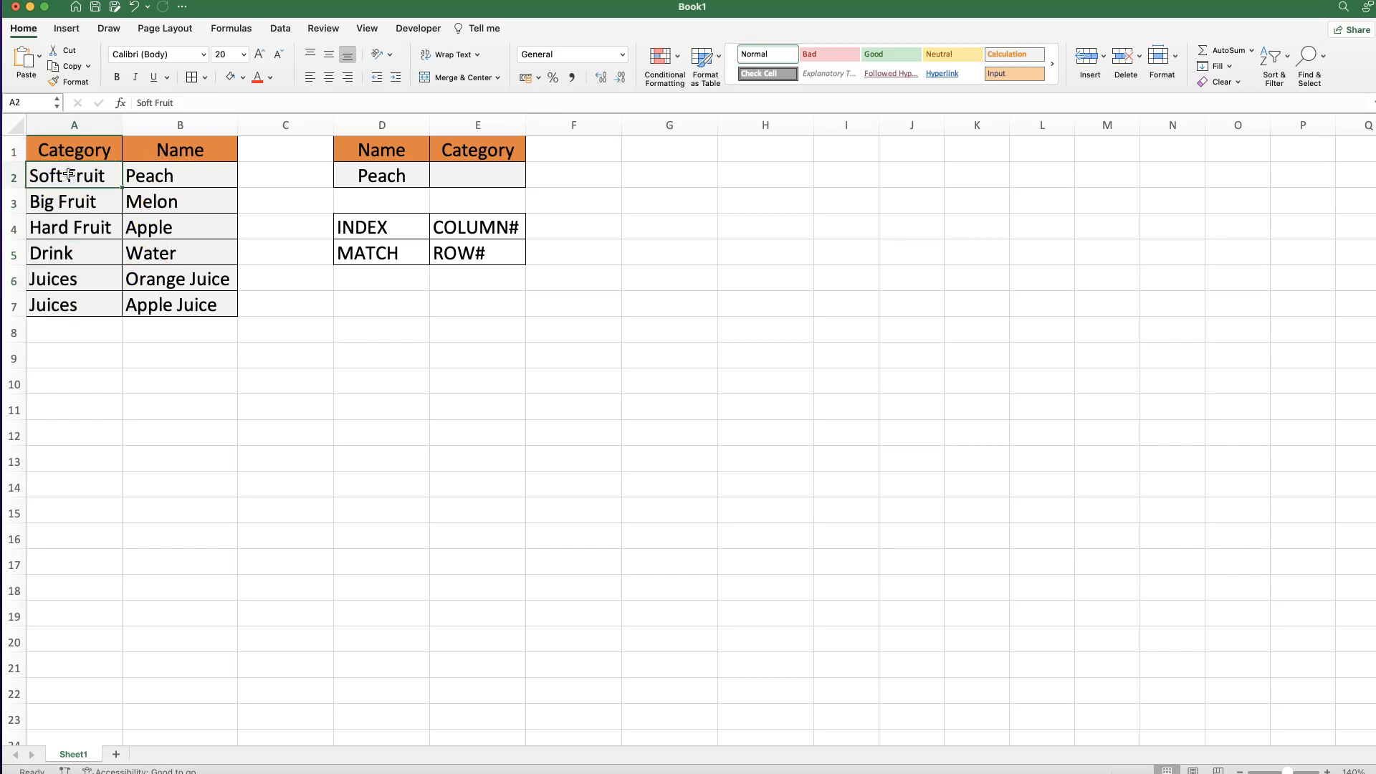
{"action": "double_click", "coordinate": [141, 175]}
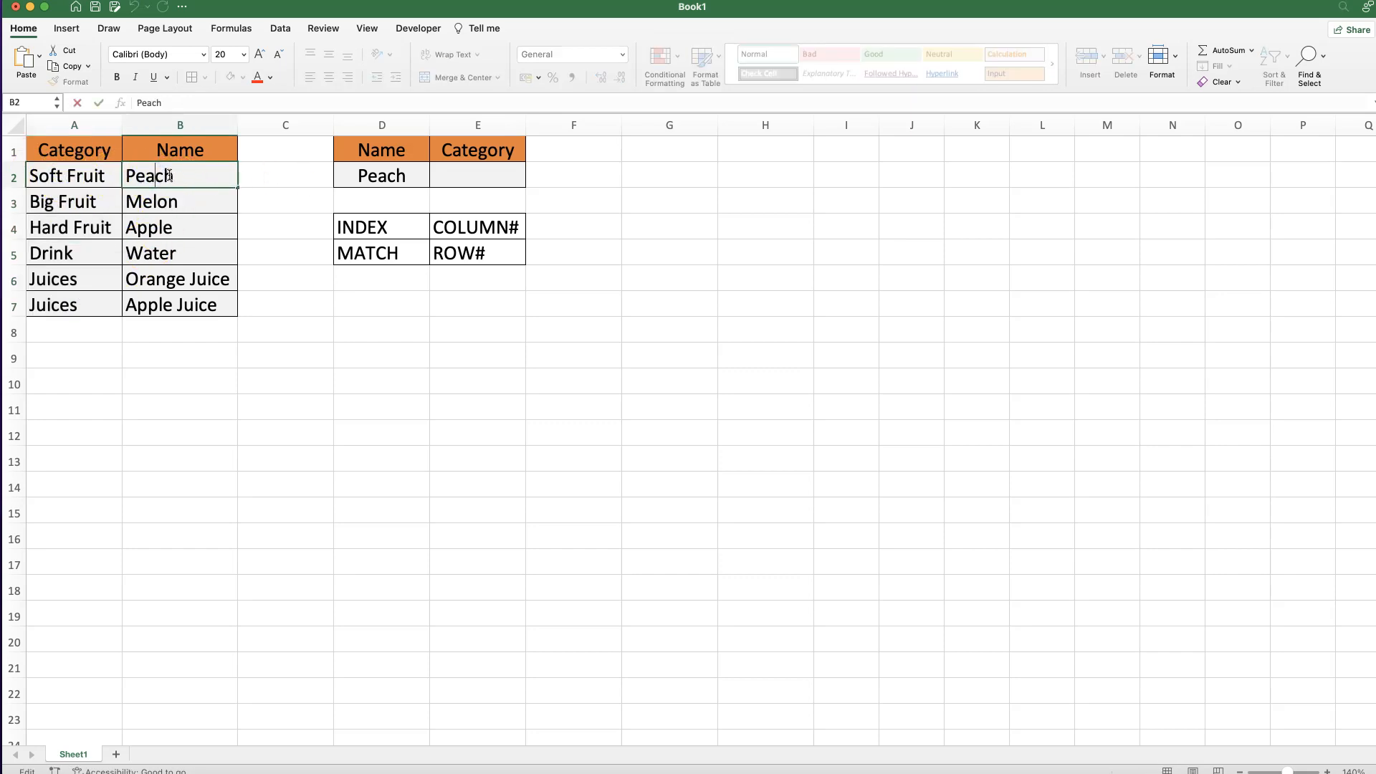
{"action": "left_click", "coordinate": [276, 208]}
{"action": "left_click", "coordinate": [456, 181]}
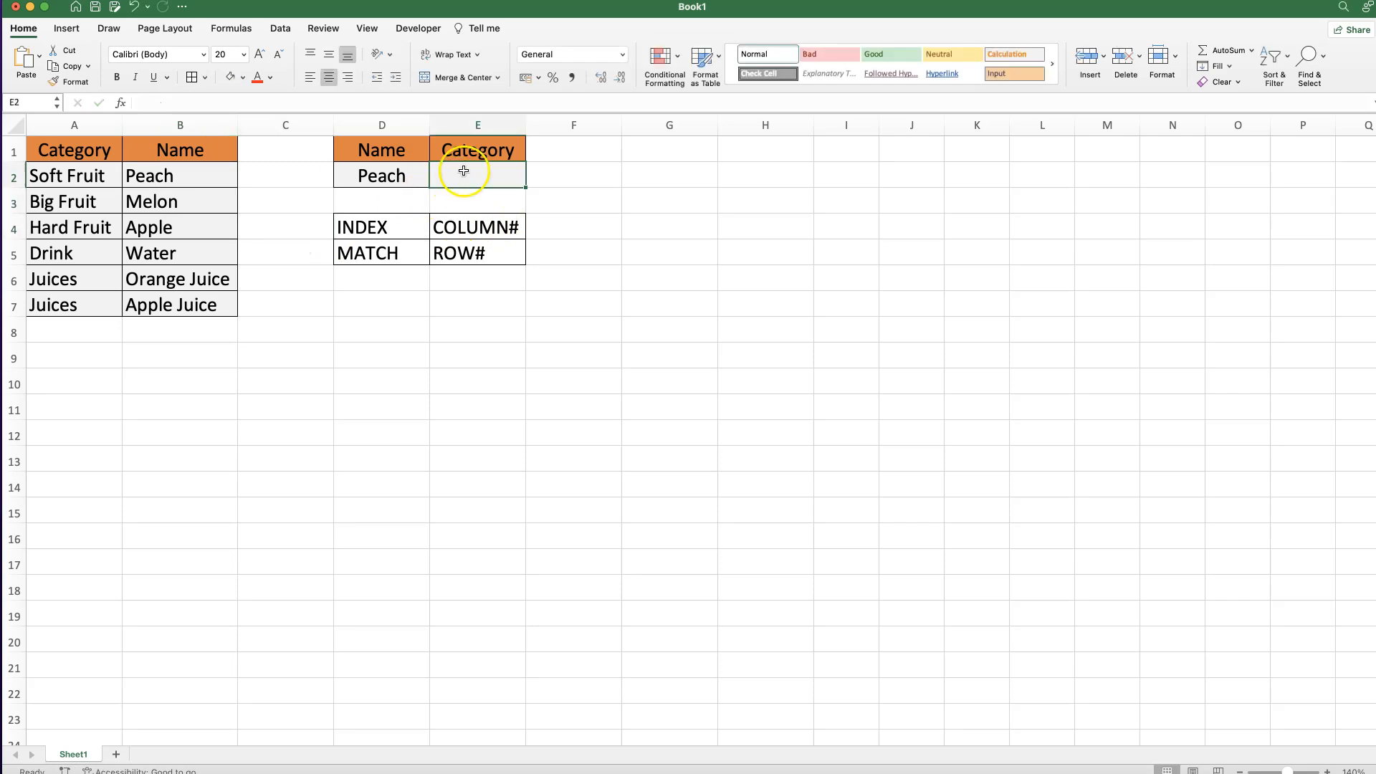
{"action": "left_click", "coordinate": [363, 227]}
{"action": "left_click", "coordinate": [361, 255]}
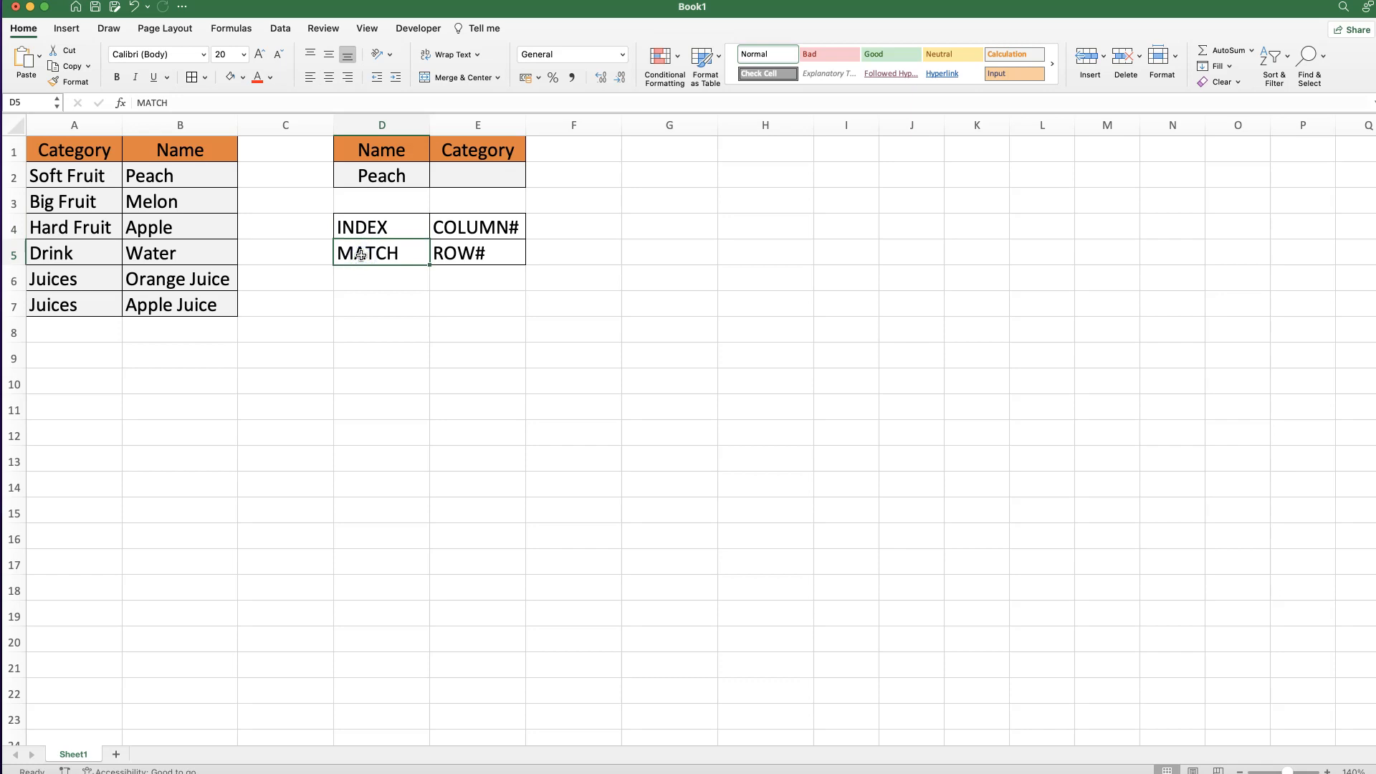
{"action": "left_click_drag", "start_coordinate": [380, 226], "coordinate": [493, 226]}
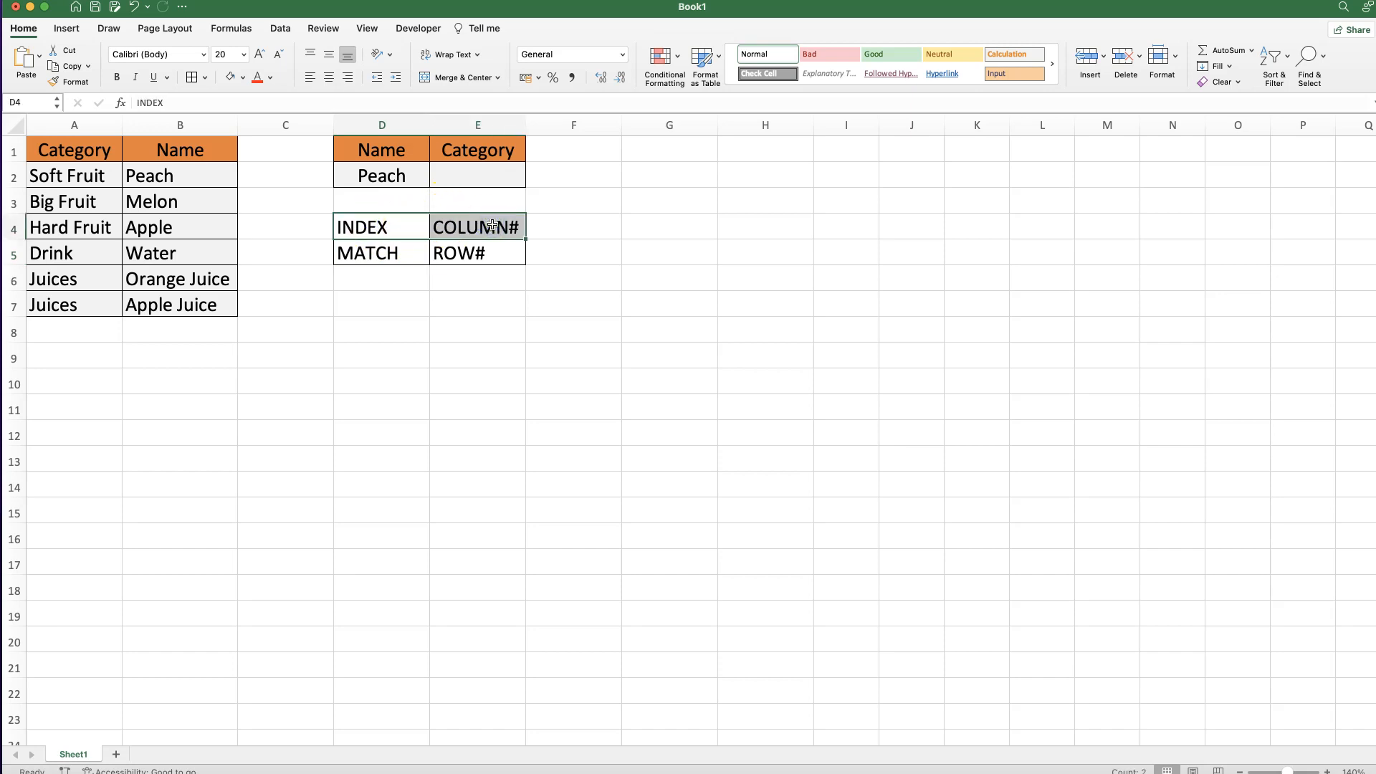
{"action": "left_click_drag", "start_coordinate": [354, 260], "coordinate": [521, 260]}
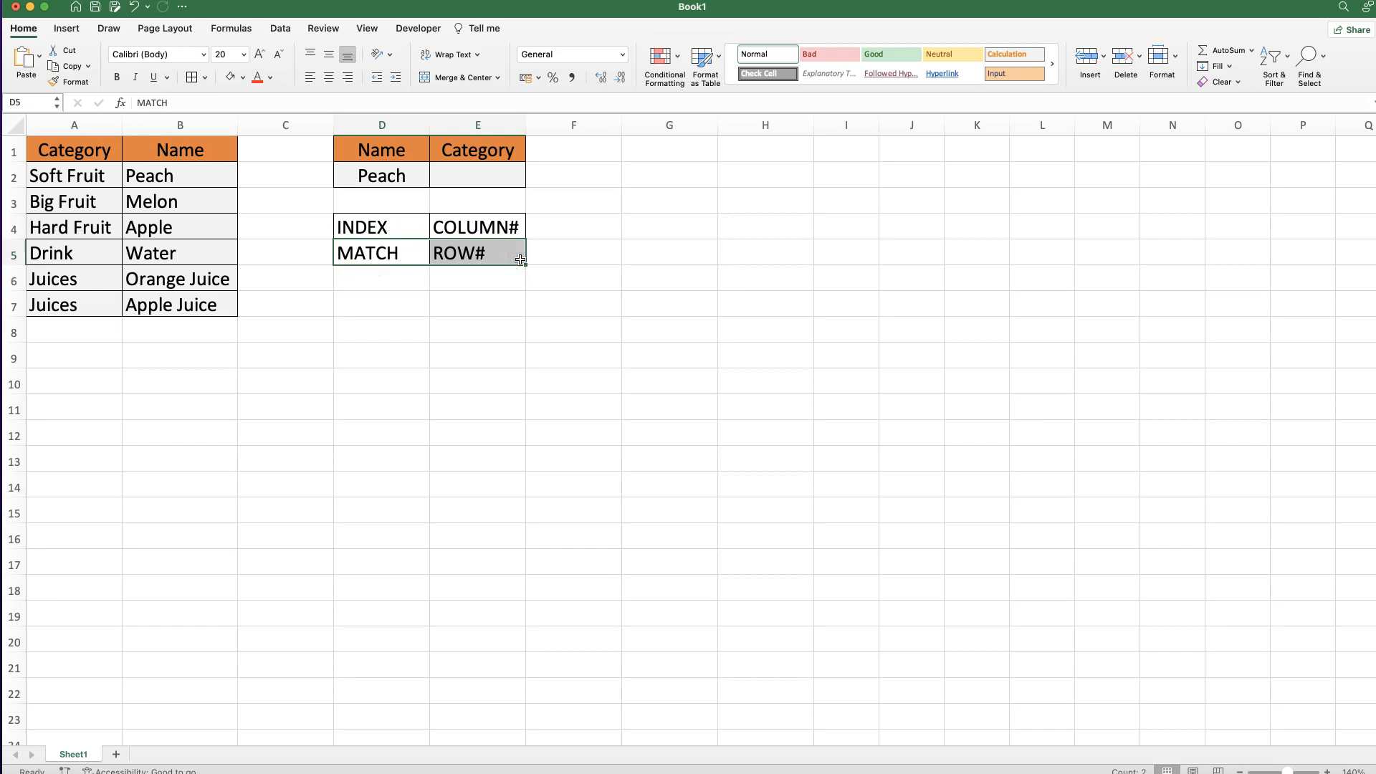
{"action": "left_click", "coordinate": [172, 227]}
Start an INDEX formula in E2 with the Formula Builder, using the array,row_num,column_num form and A2:B7 as the array
{"action": "left_click", "coordinate": [469, 172]}
{"action": "type", "text": "="}
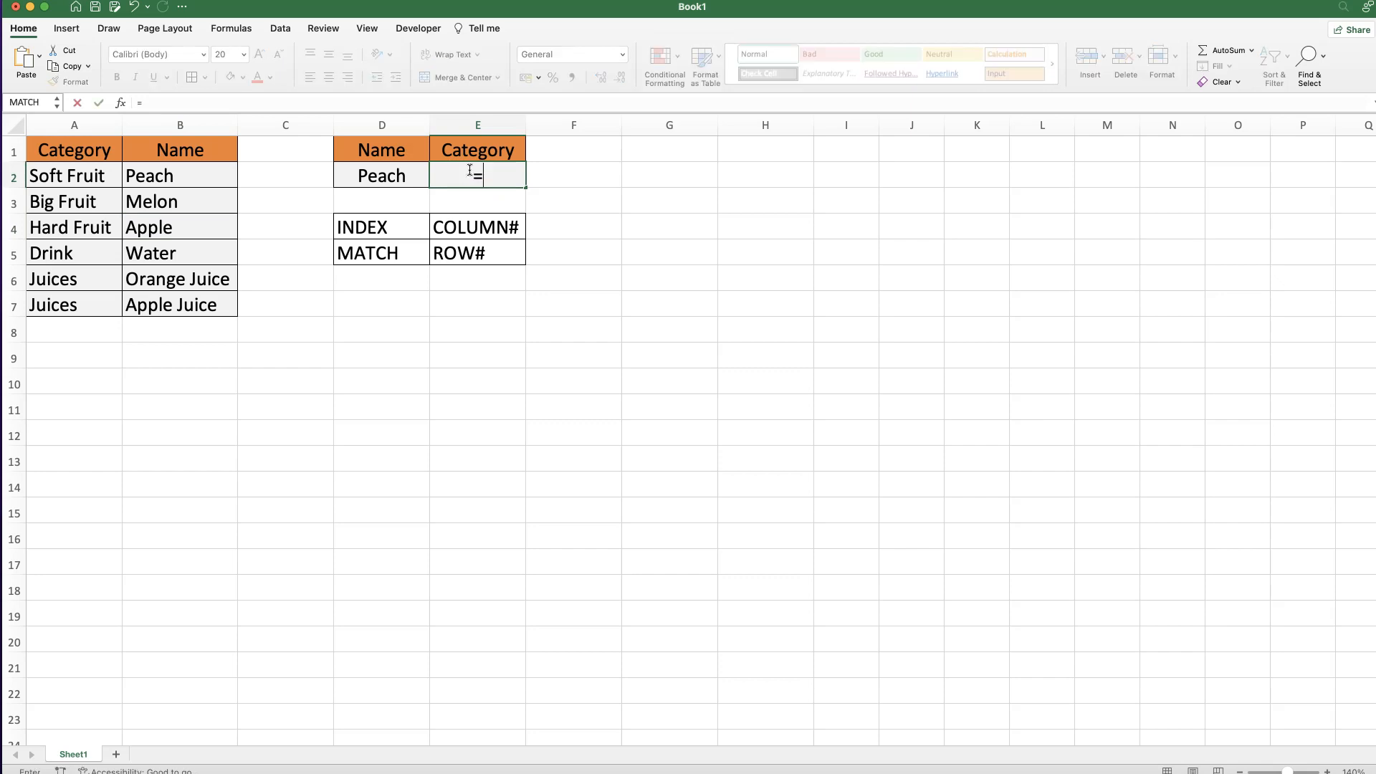
{"action": "type", "text": "INDEX("}
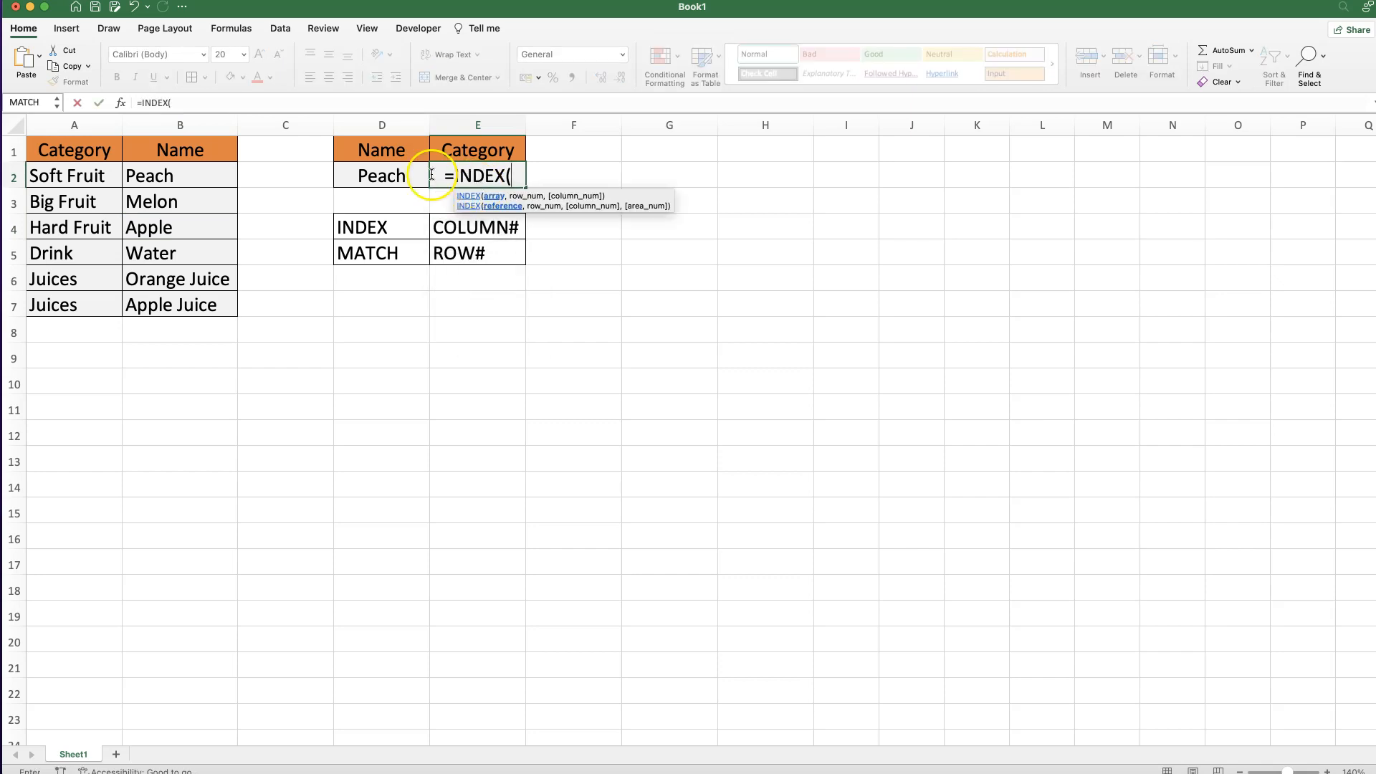
{"action": "left_click", "coordinate": [120, 103]}
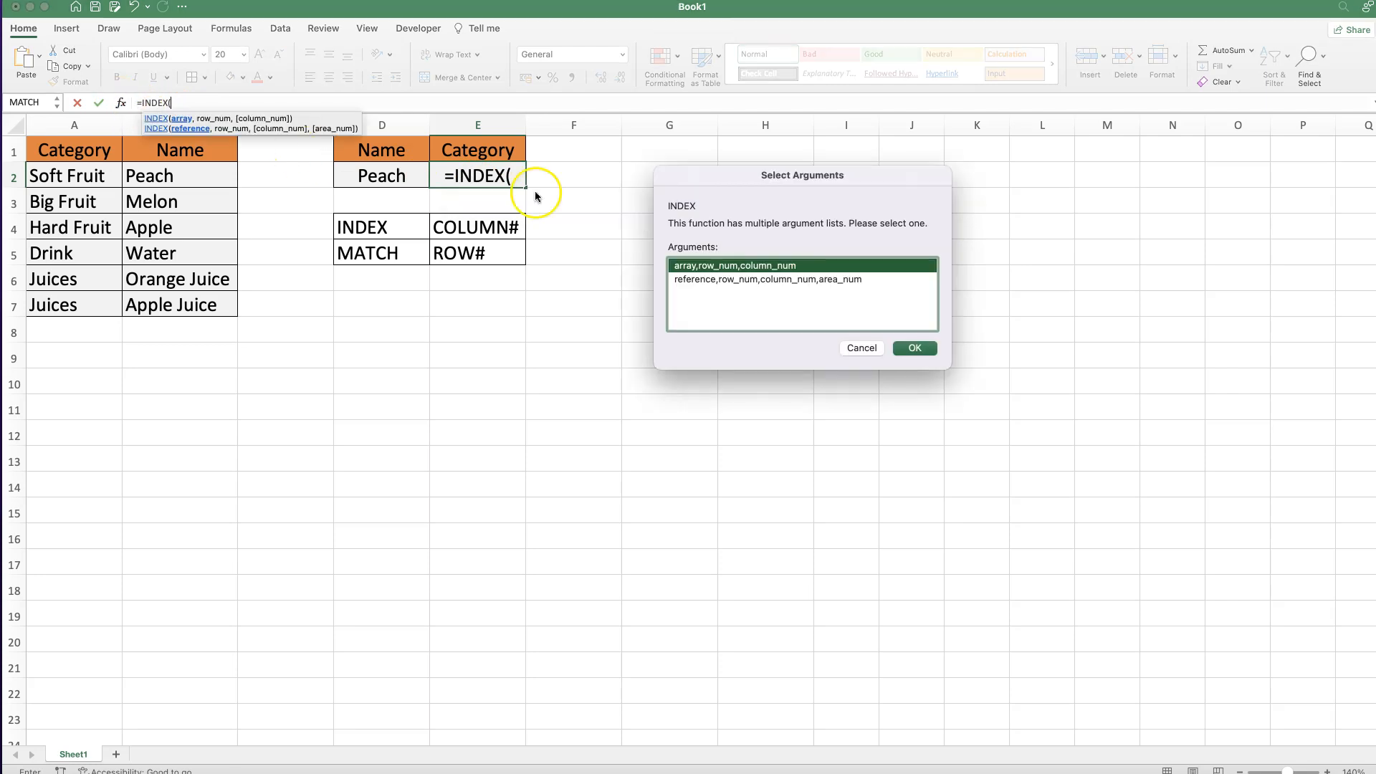
{"action": "left_click", "coordinate": [916, 348]}
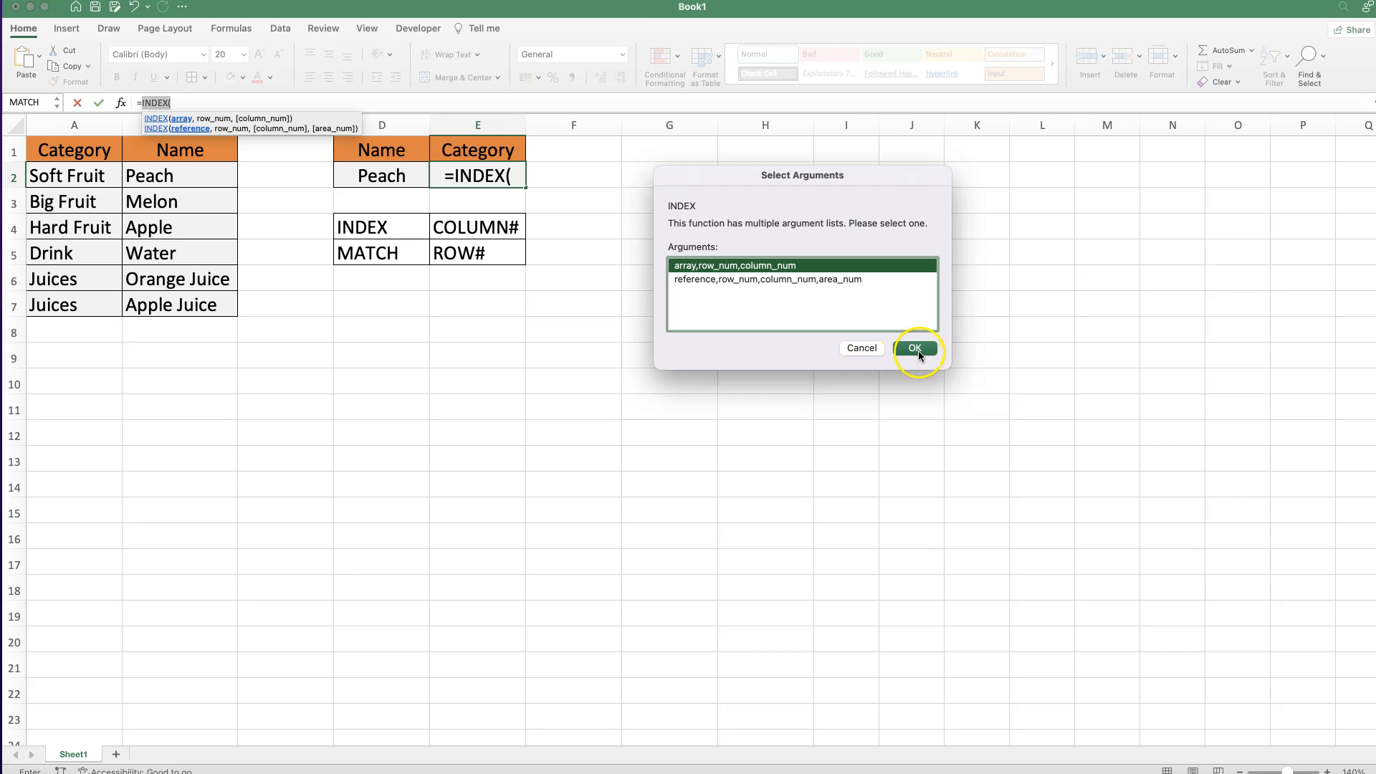
{"action": "left_click", "coordinate": [1202, 206]}
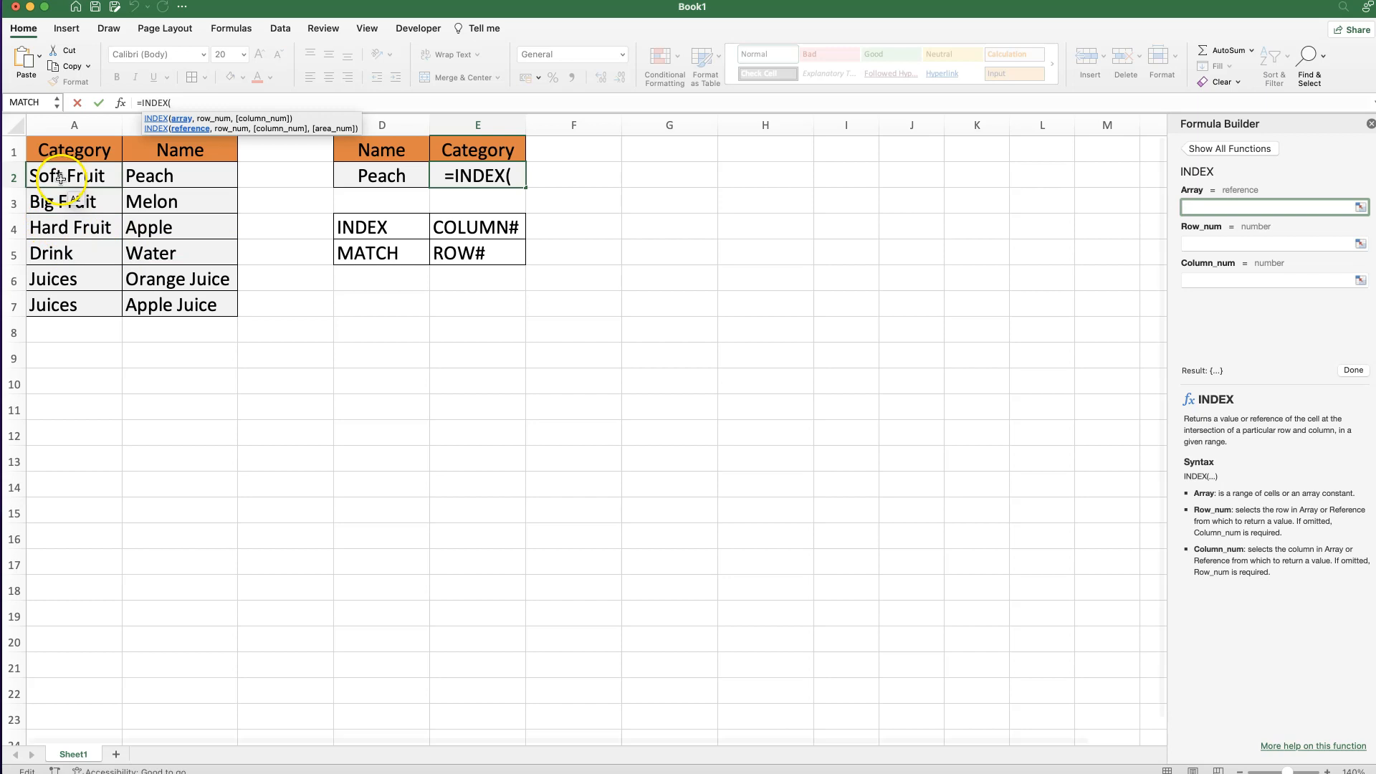
{"action": "left_click_drag", "start_coordinate": [44, 180], "coordinate": [181, 307]}
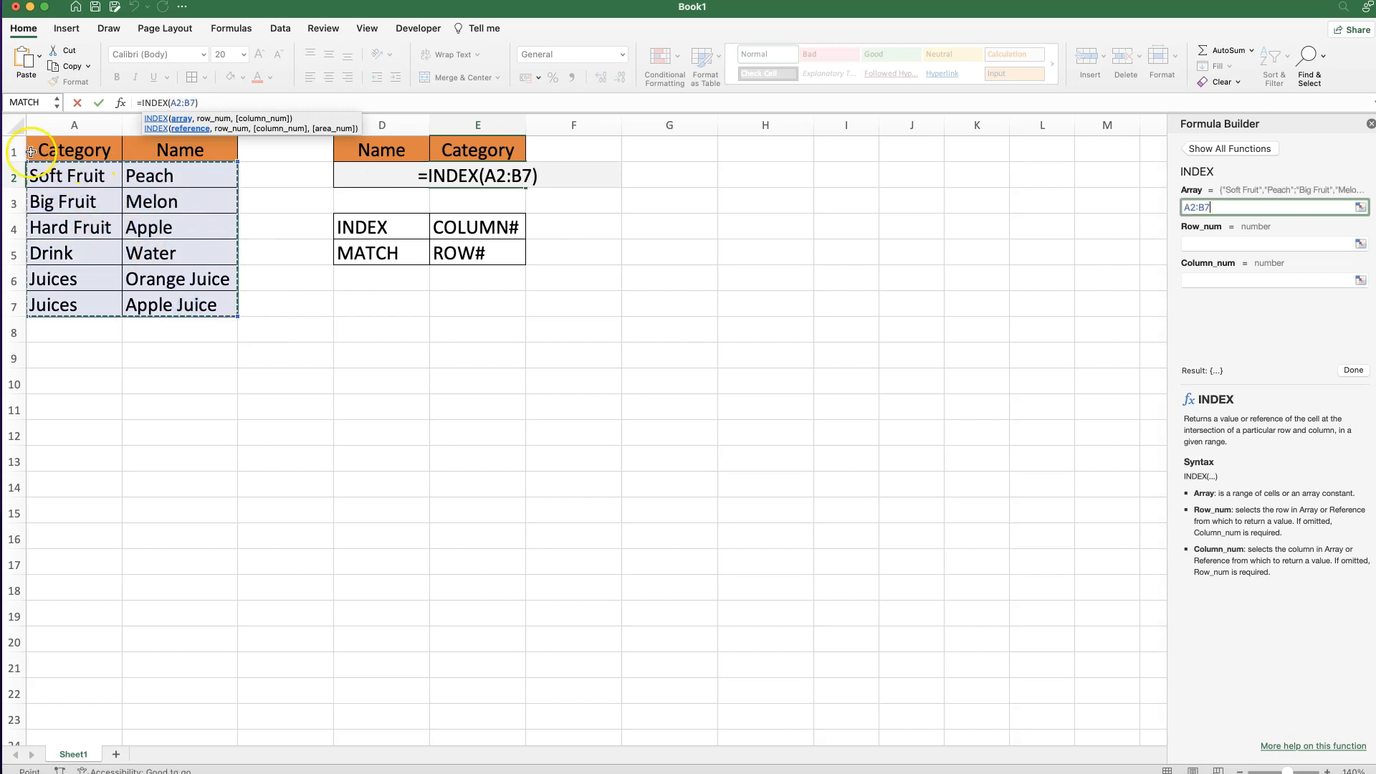
{"action": "type", "text": ","}
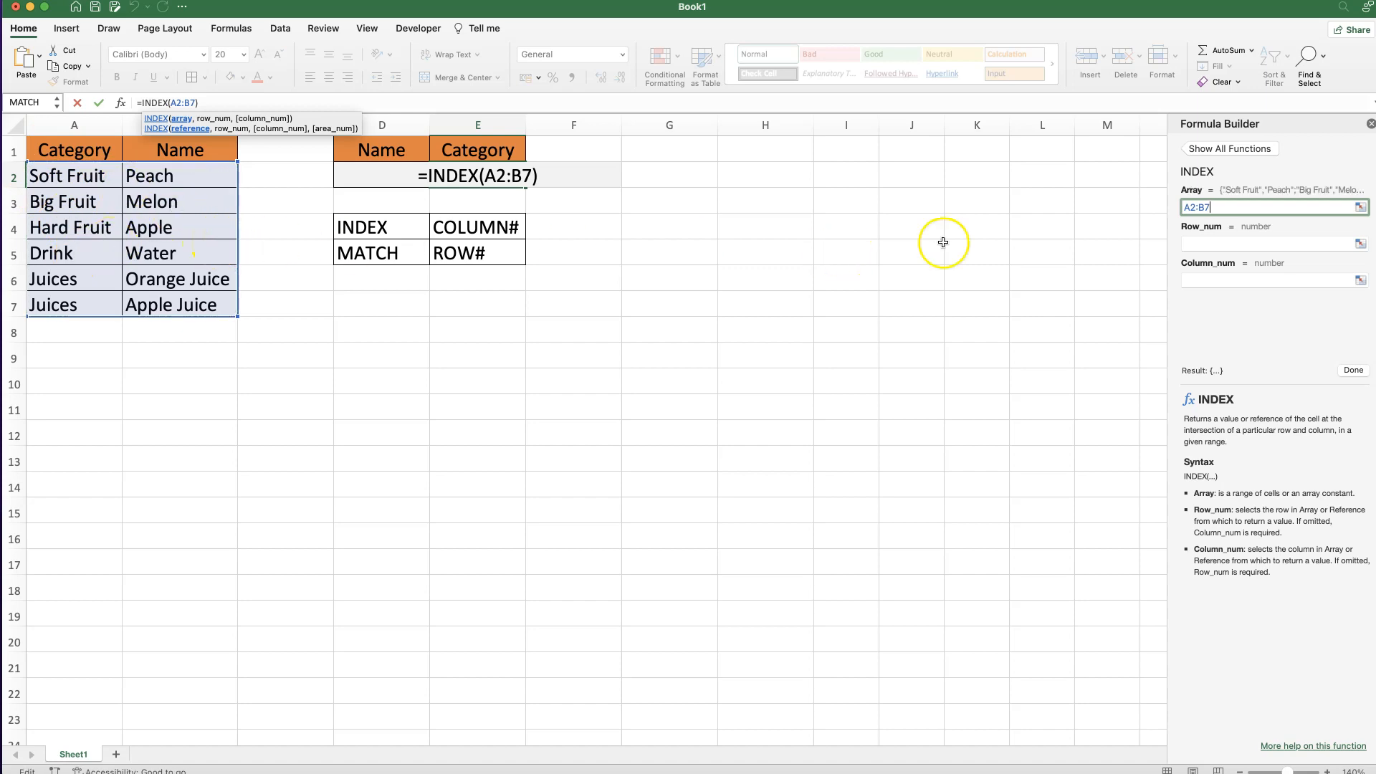
Set the INDEX formula's Row_num to 1 and Column_num to 1, and finish the formula
{"action": "left_click", "coordinate": [1202, 246]}
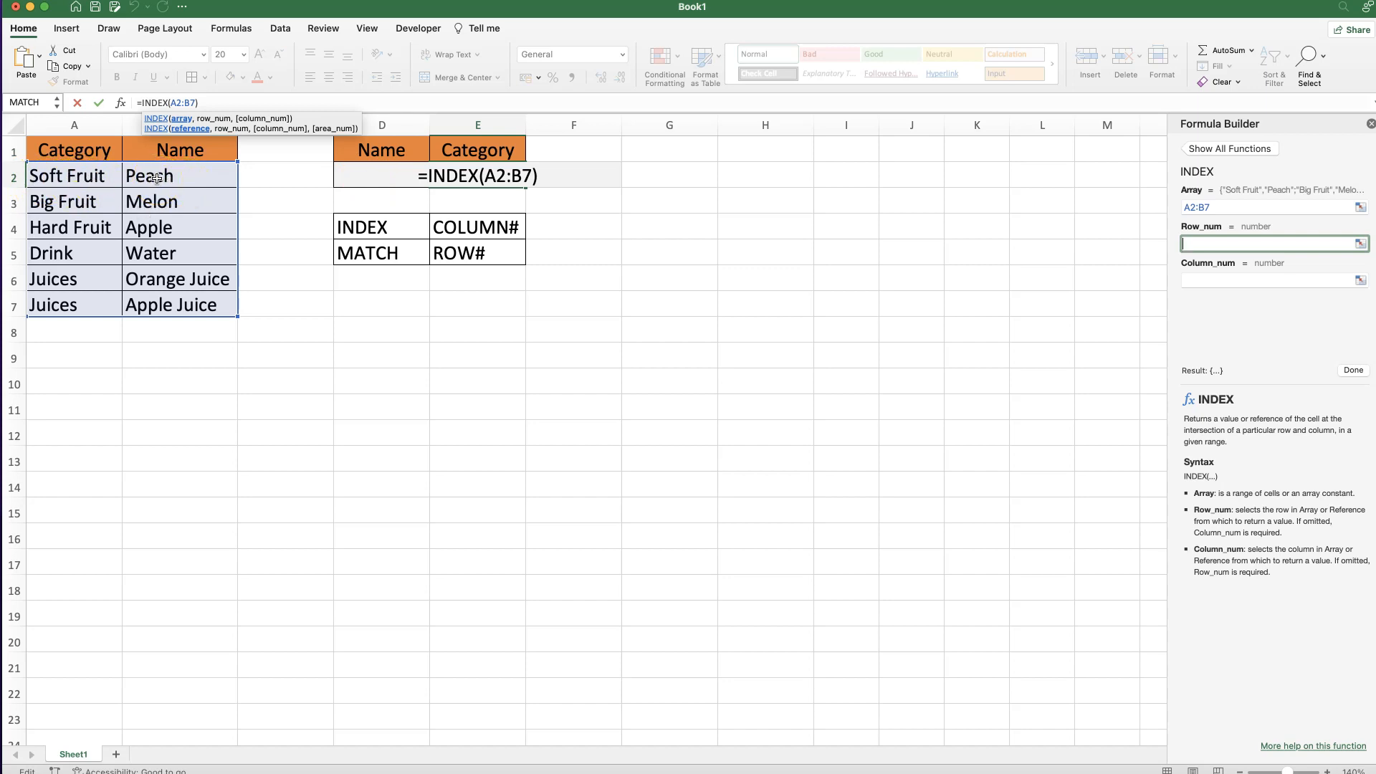
{"action": "type", "text": "1"}
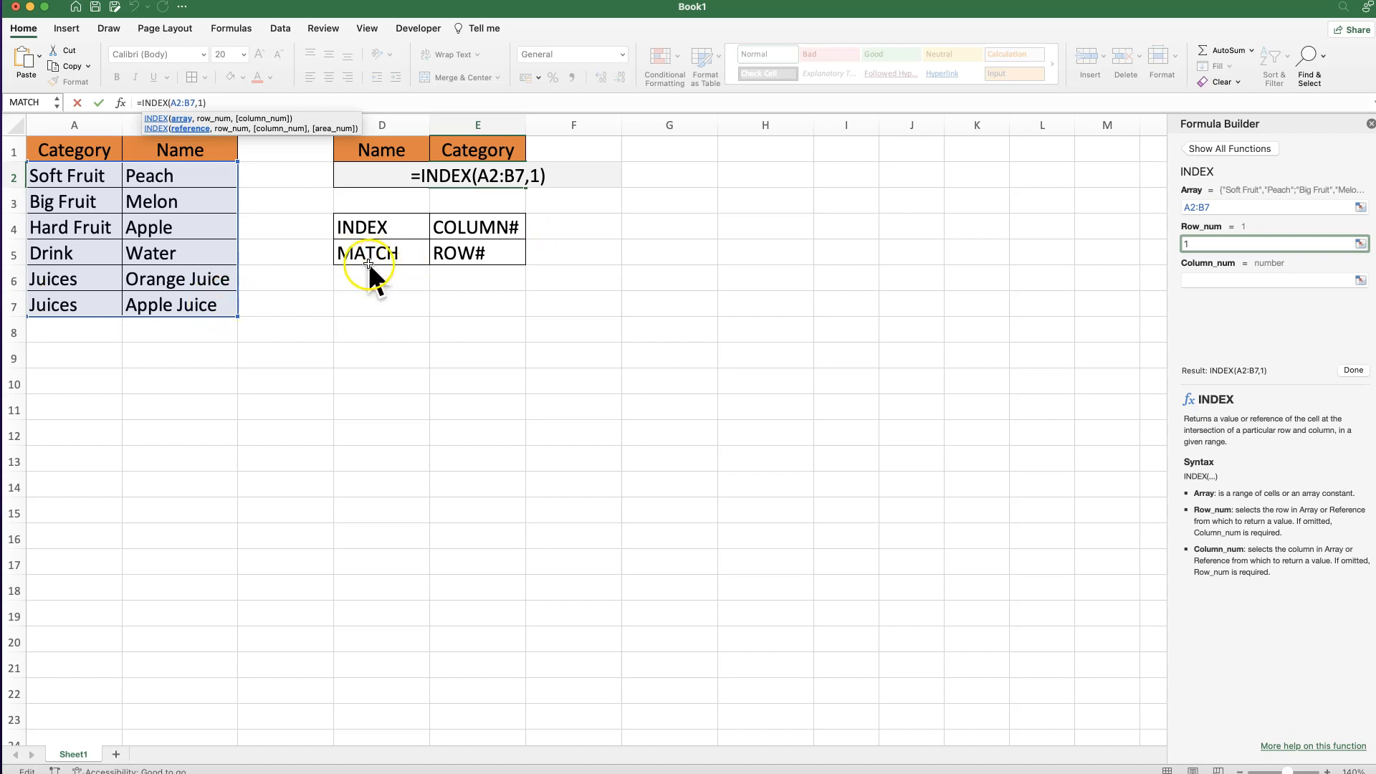
{"action": "left_click", "coordinate": [1200, 281]}
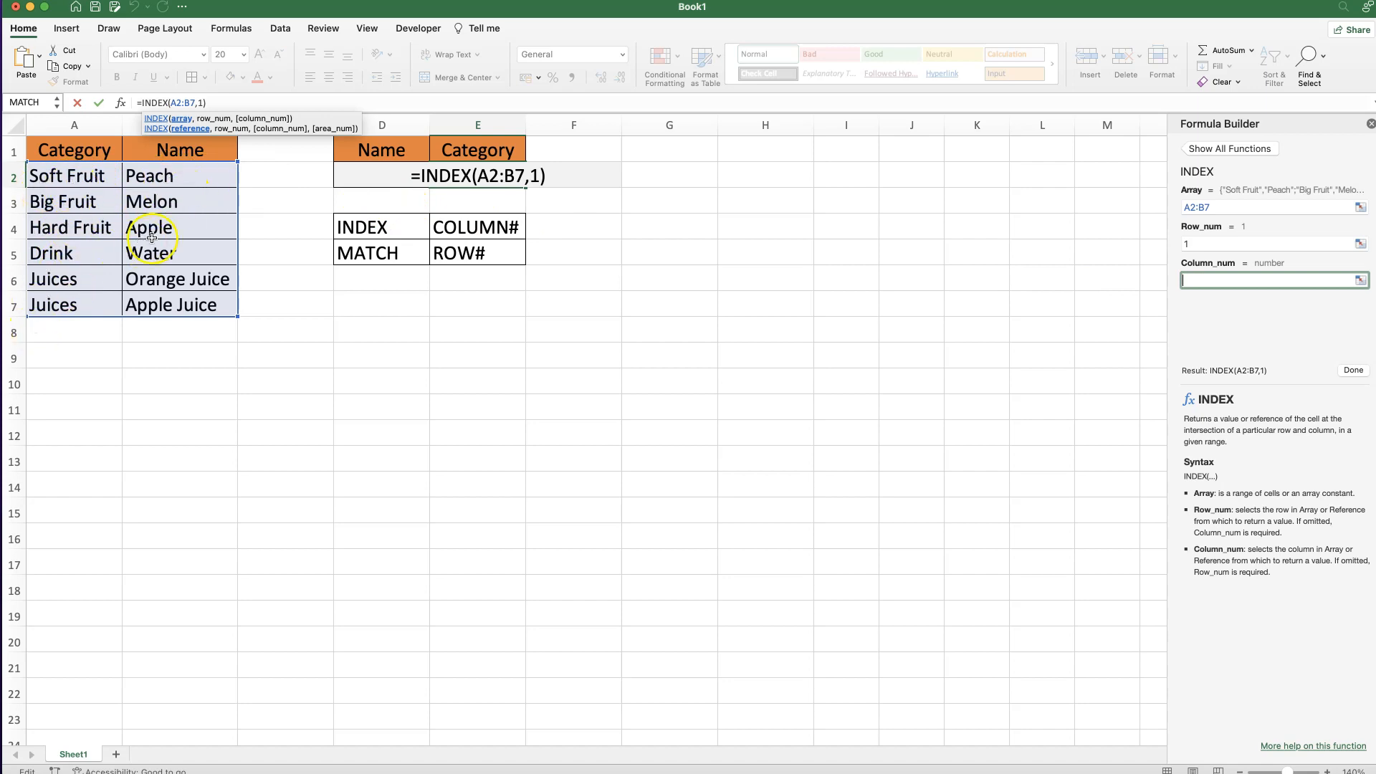
{"action": "type", "text": "1"}
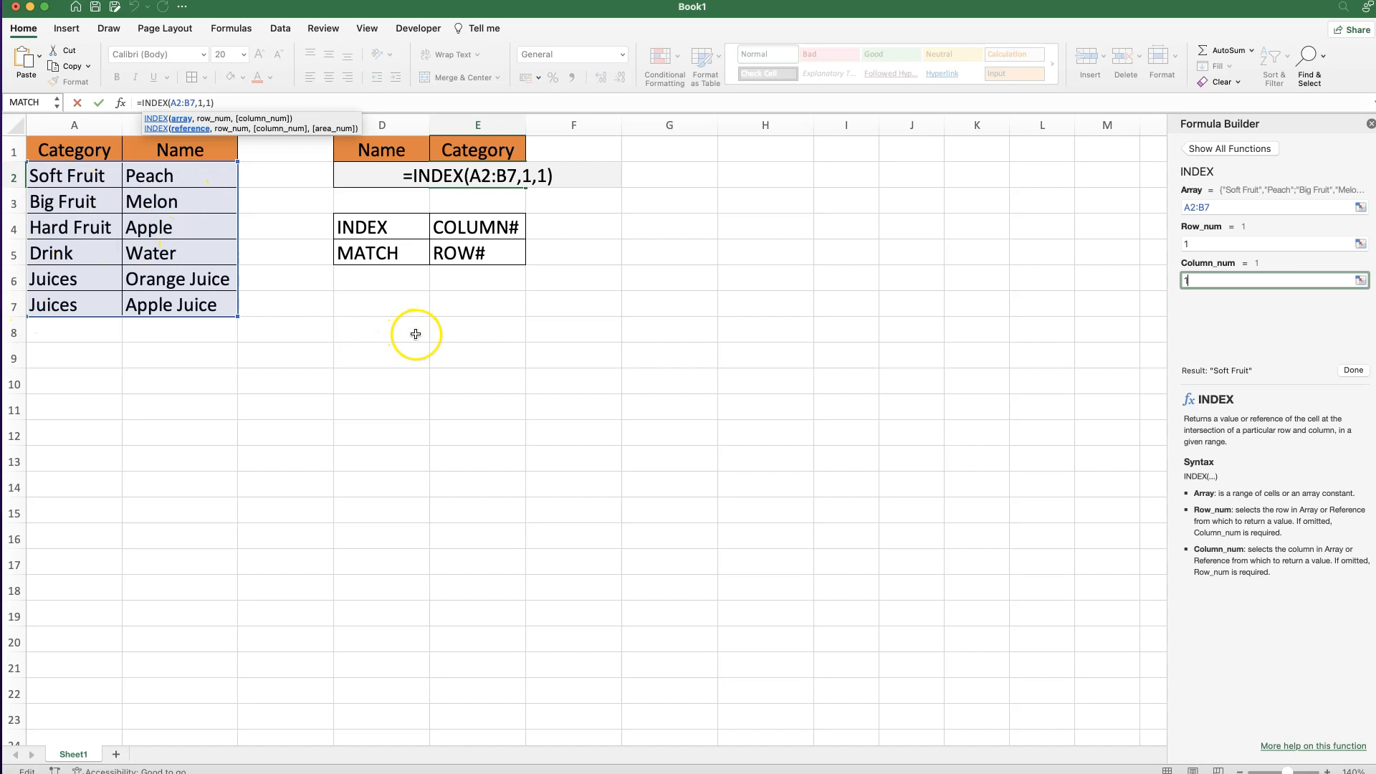
{"action": "left_click", "coordinate": [1354, 370]}
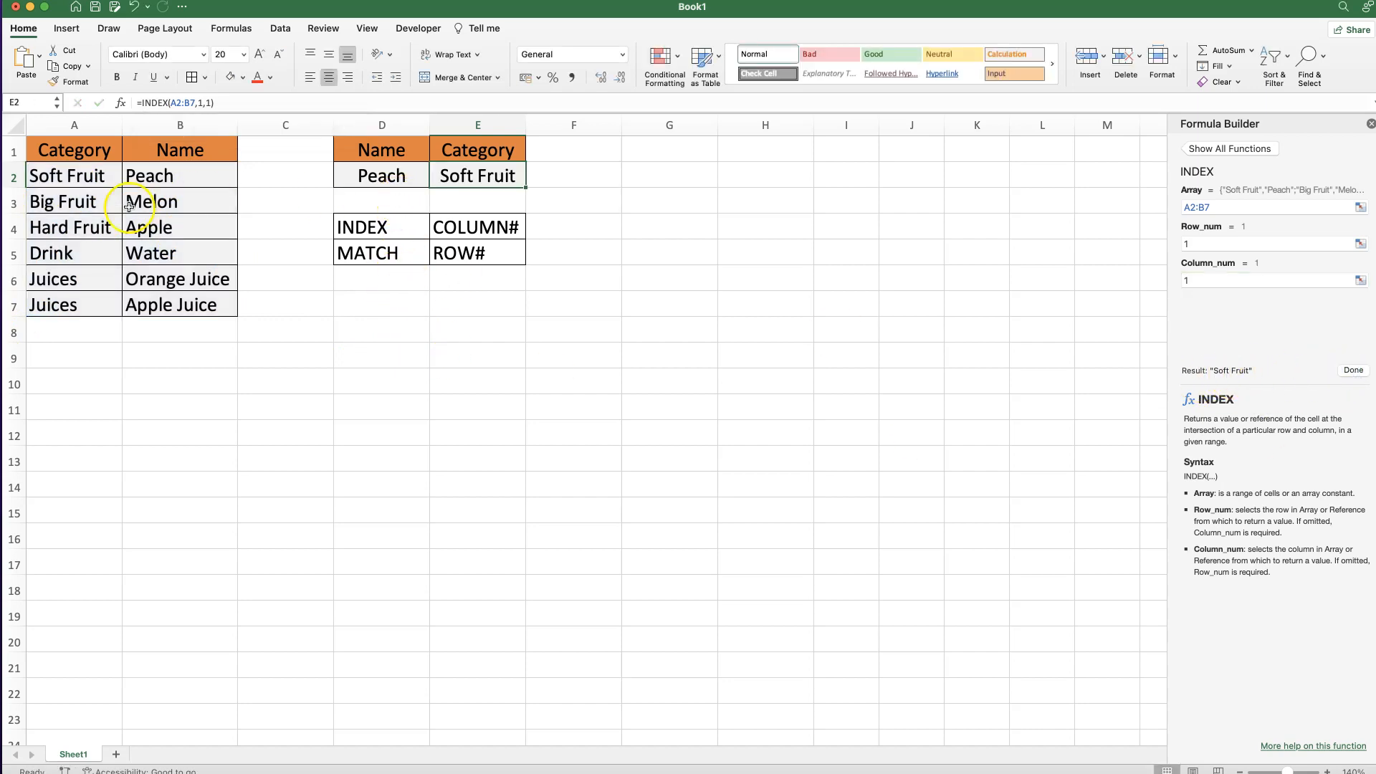
Copy Melon from B3 into the Name lookup cell D2
{"action": "left_click", "coordinate": [165, 200]}
{"action": "key", "text": "cmd+c"}
{"action": "left_click", "coordinate": [364, 176]}
{"action": "key", "text": "cmd+v"}
{"action": "left_click", "coordinate": [375, 209]}
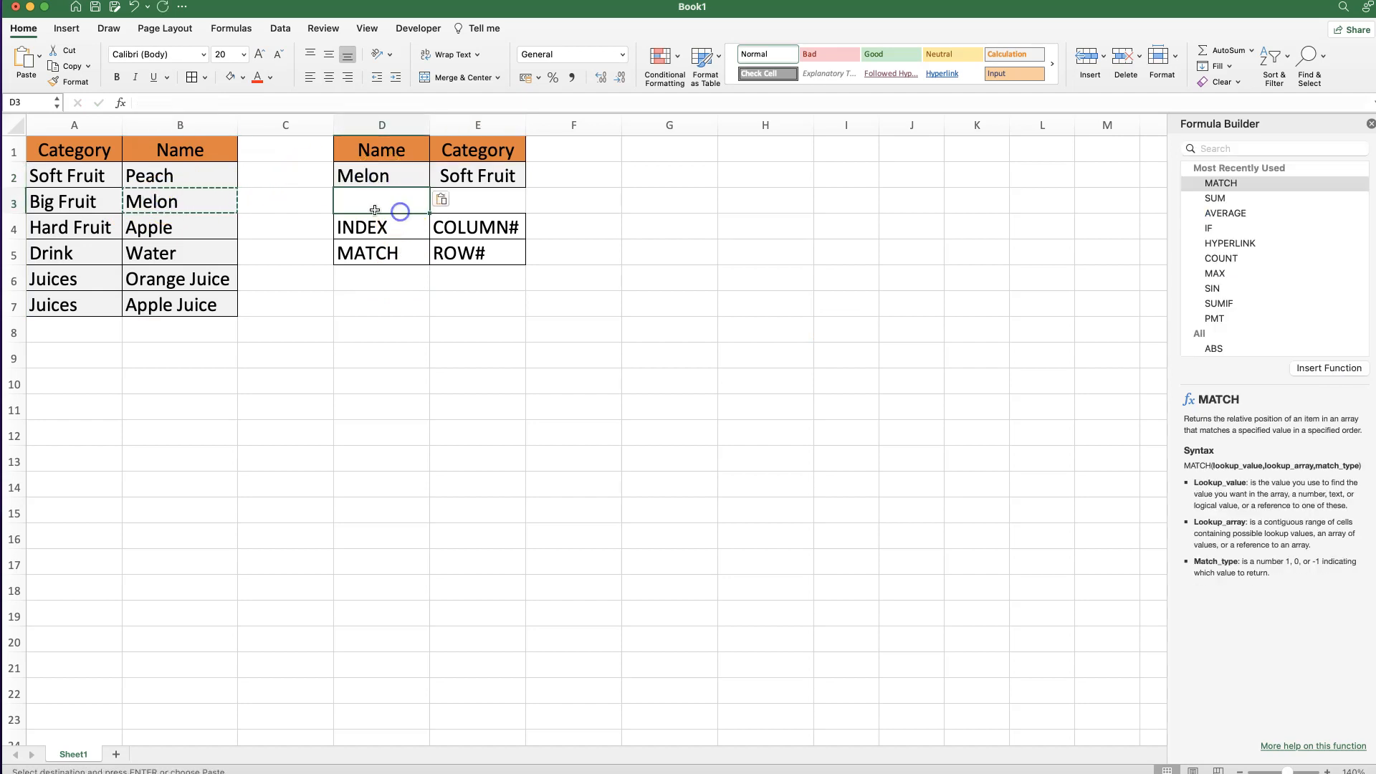
Change Row_num in E2's INDEX formula to 2 and check the result against the source category in A3
{"action": "left_click", "coordinate": [457, 176]}
{"action": "left_click", "coordinate": [1214, 243]}
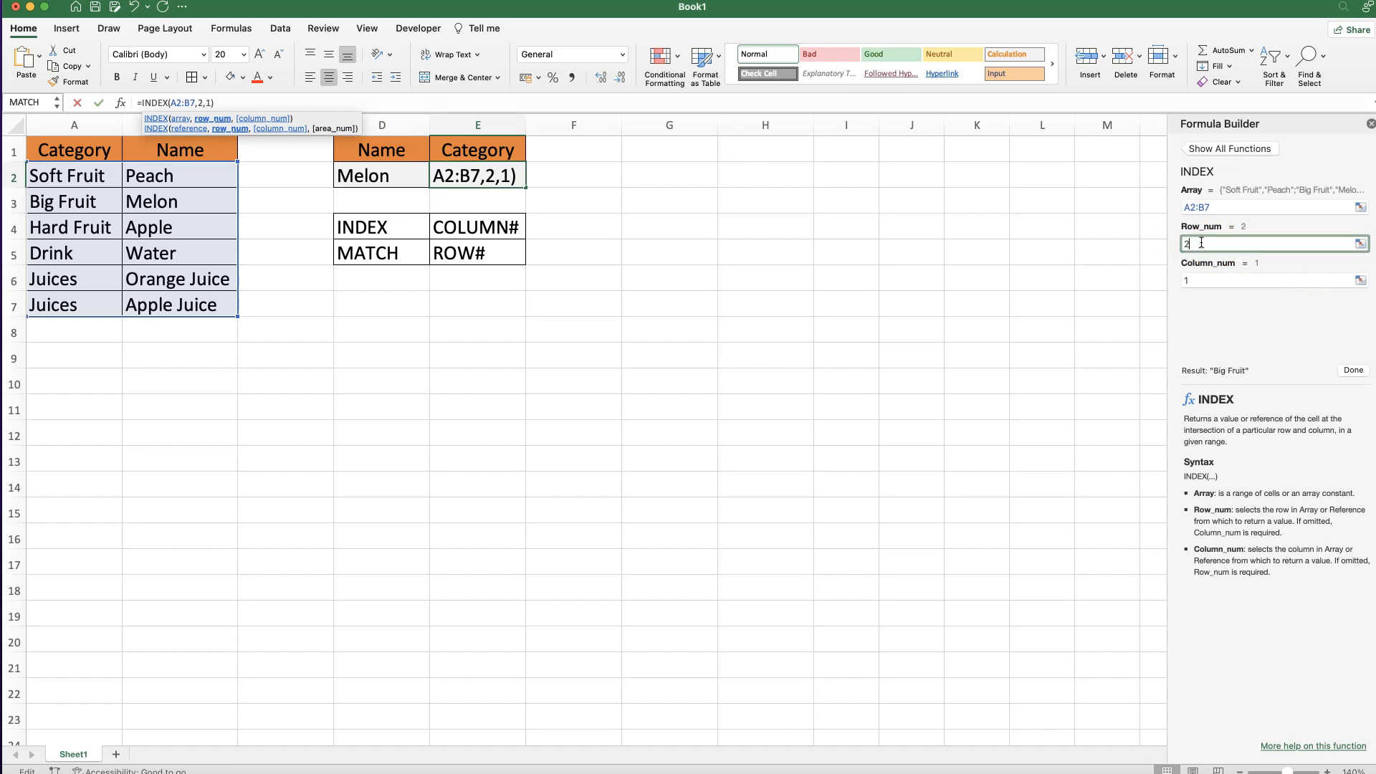
{"action": "type", "text": "2"}
{"action": "left_click", "coordinate": [1353, 370]}
{"action": "left_click", "coordinate": [86, 202]}
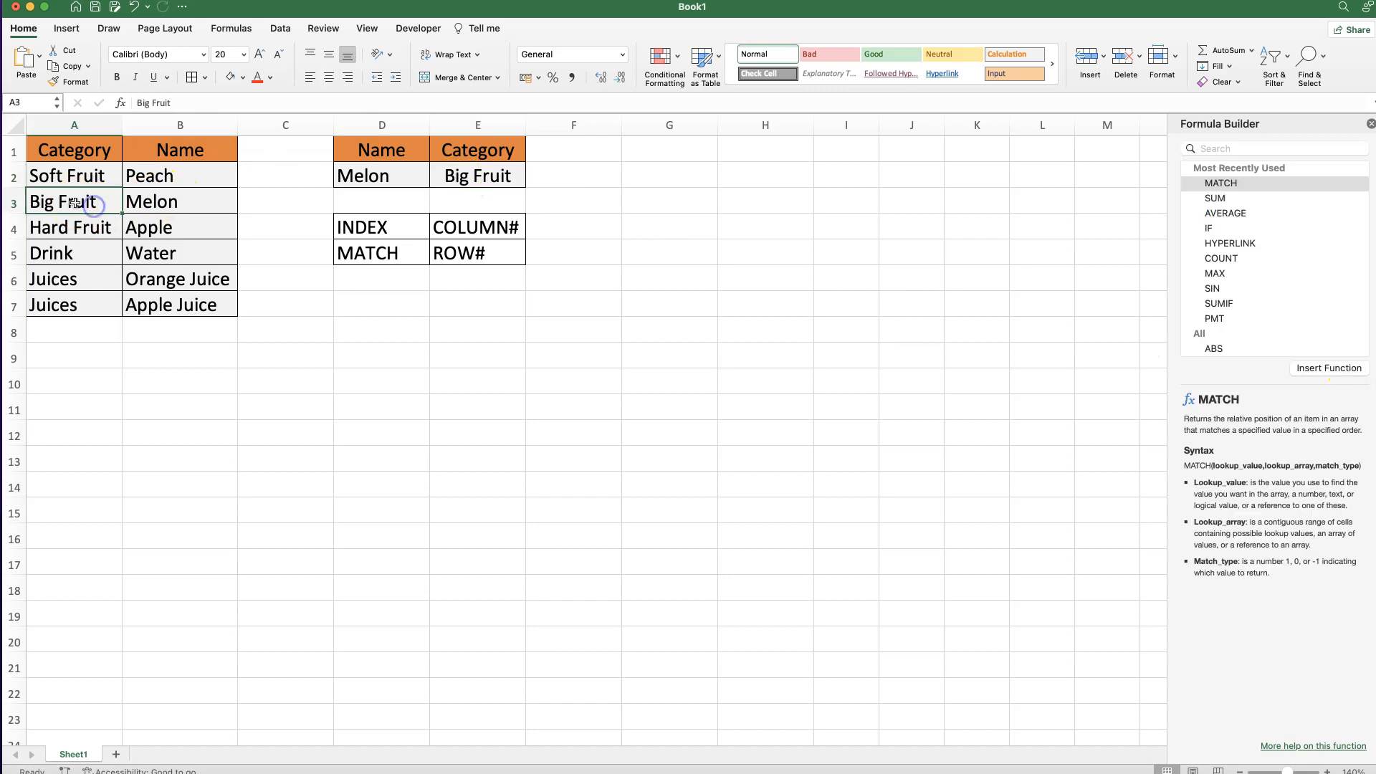
Replace the Row_num value in E2's INDEX formula with an empty MATCH() function
{"action": "left_click", "coordinate": [458, 176]}
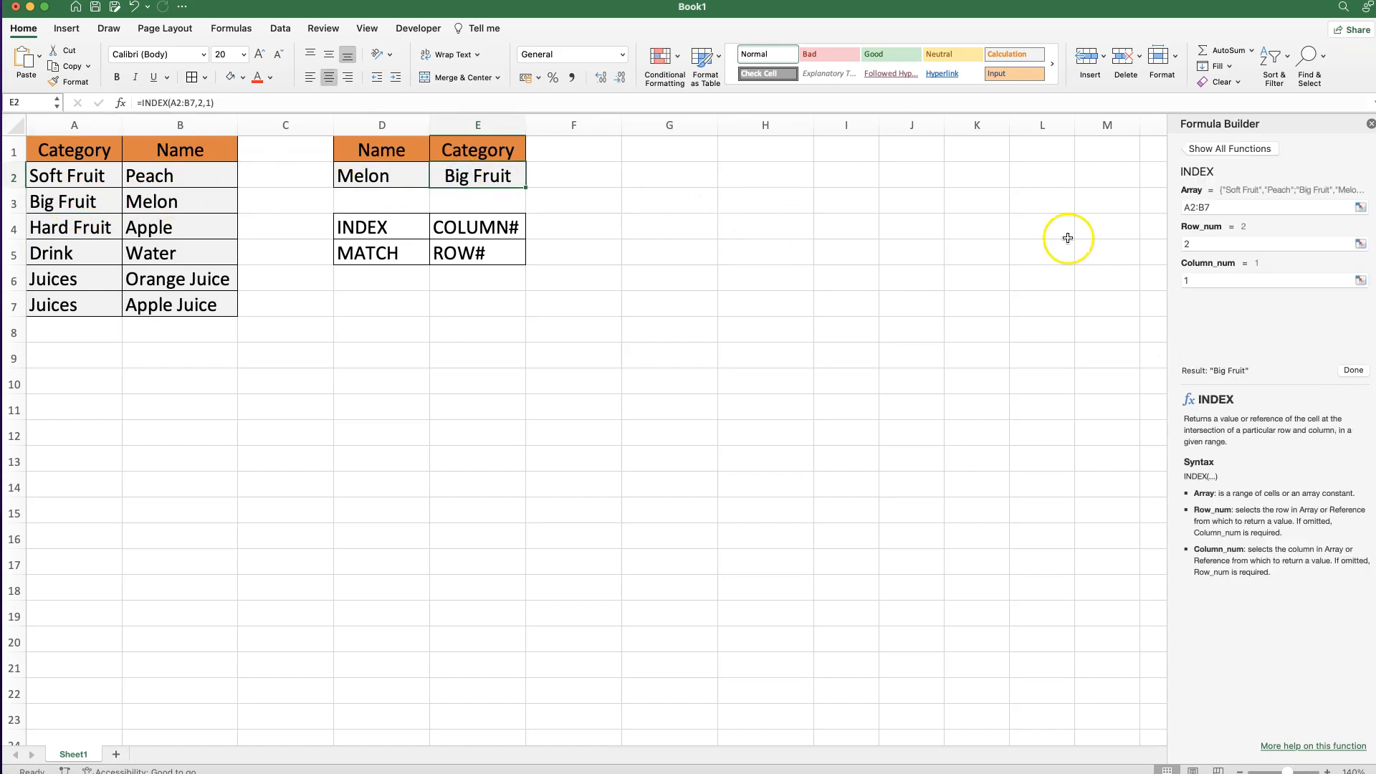
{"action": "left_click", "coordinate": [1190, 244]}
{"action": "left_click", "coordinate": [1194, 244]}
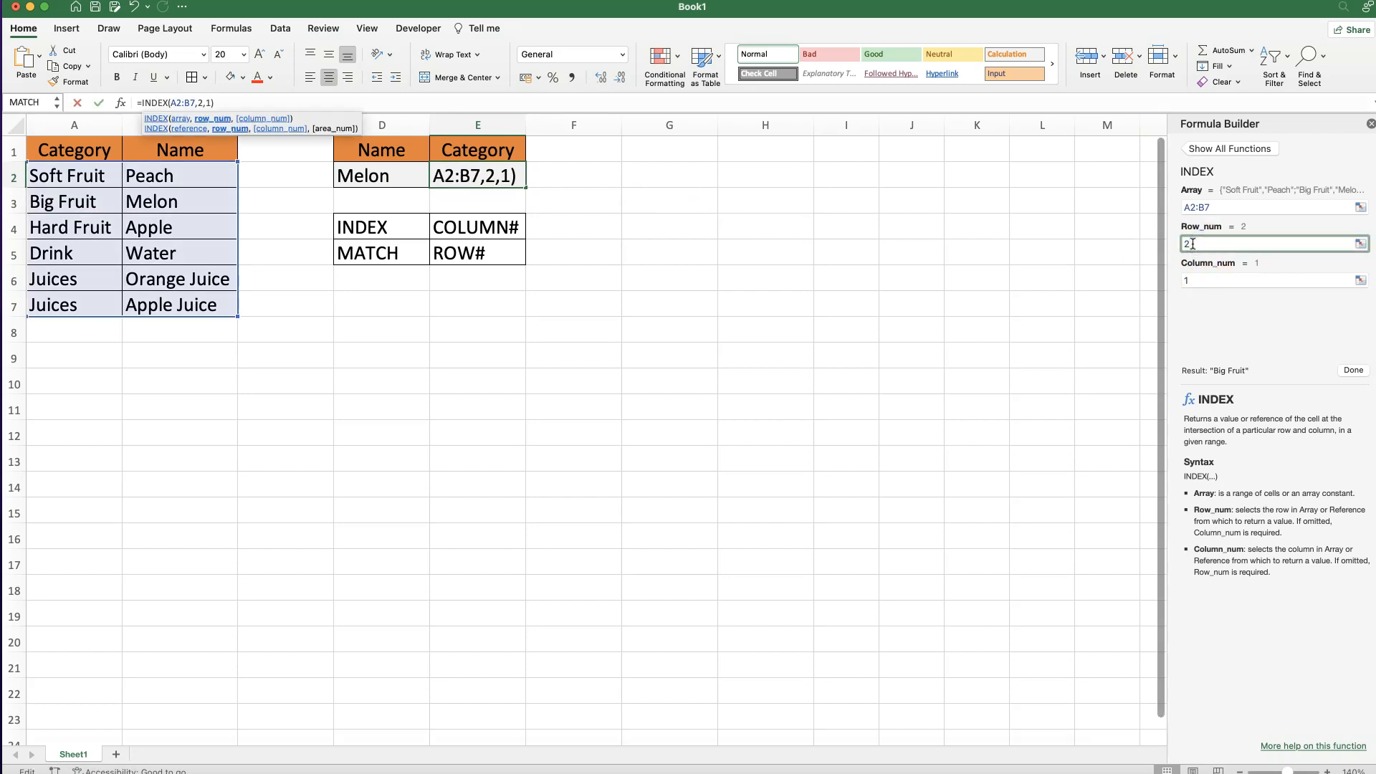
{"action": "key", "text": "BackSpace"}
{"action": "type", "text": "M"}
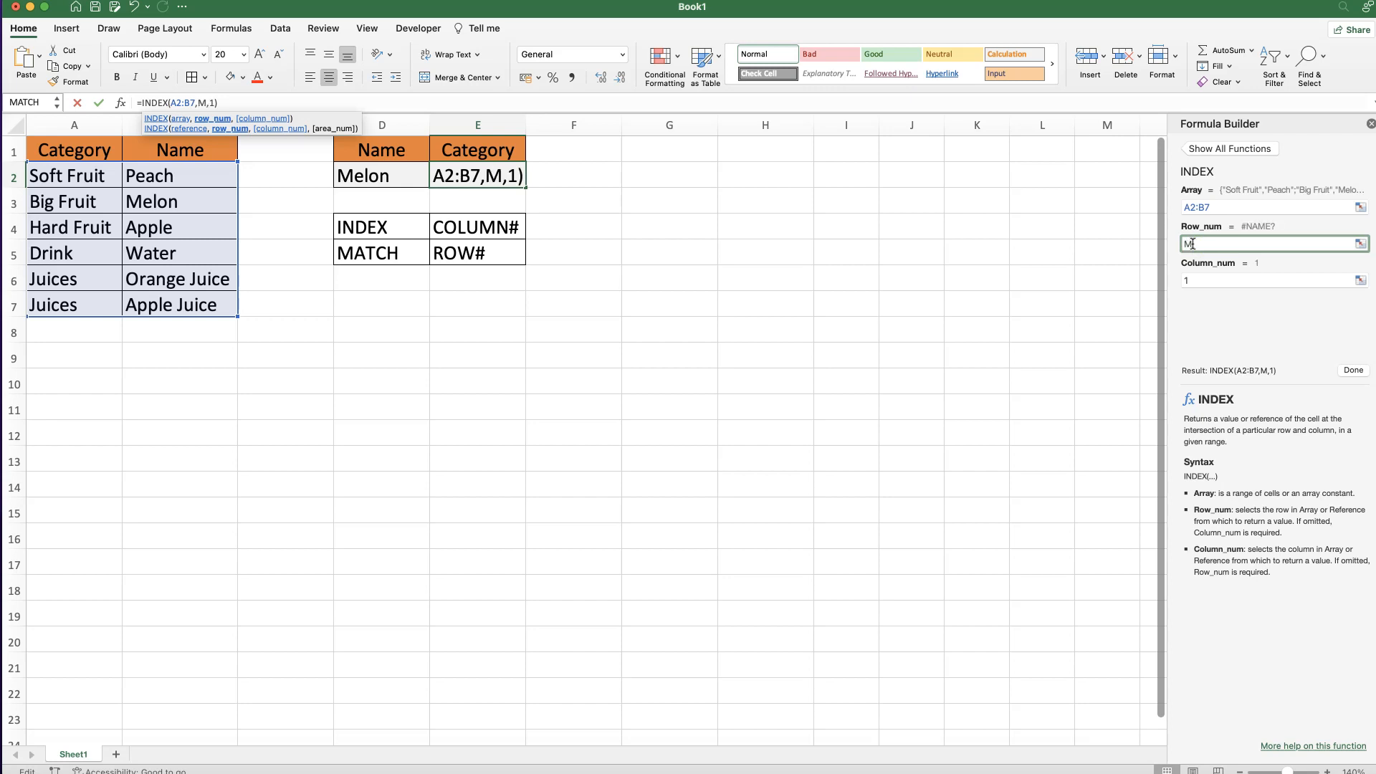
{"action": "type", "text": "ATCH()"}
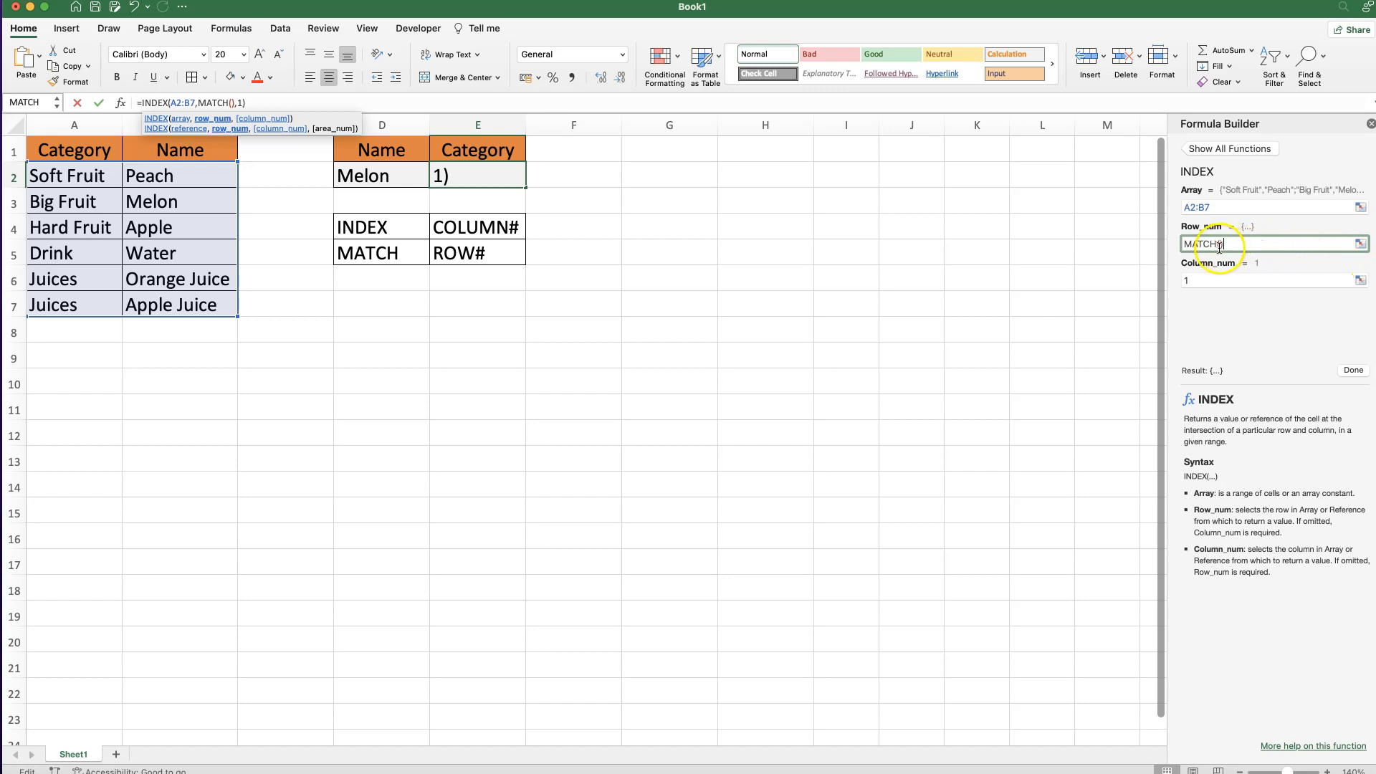
{"action": "left_click", "coordinate": [1220, 245]}
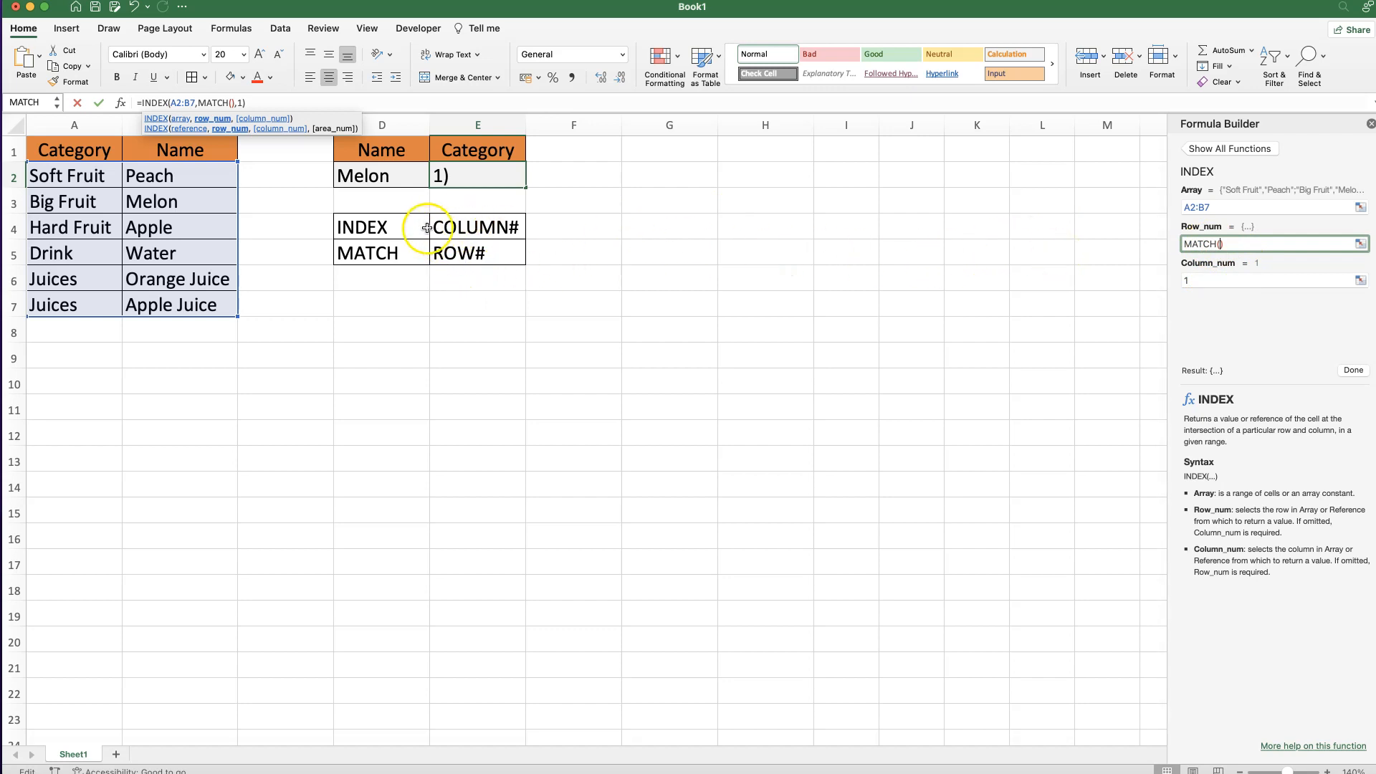
Complete the nested MATCH with lookup value D2, lookup range B2:B7 and match type 0, and finish the formula
{"action": "left_click", "coordinate": [376, 176]}
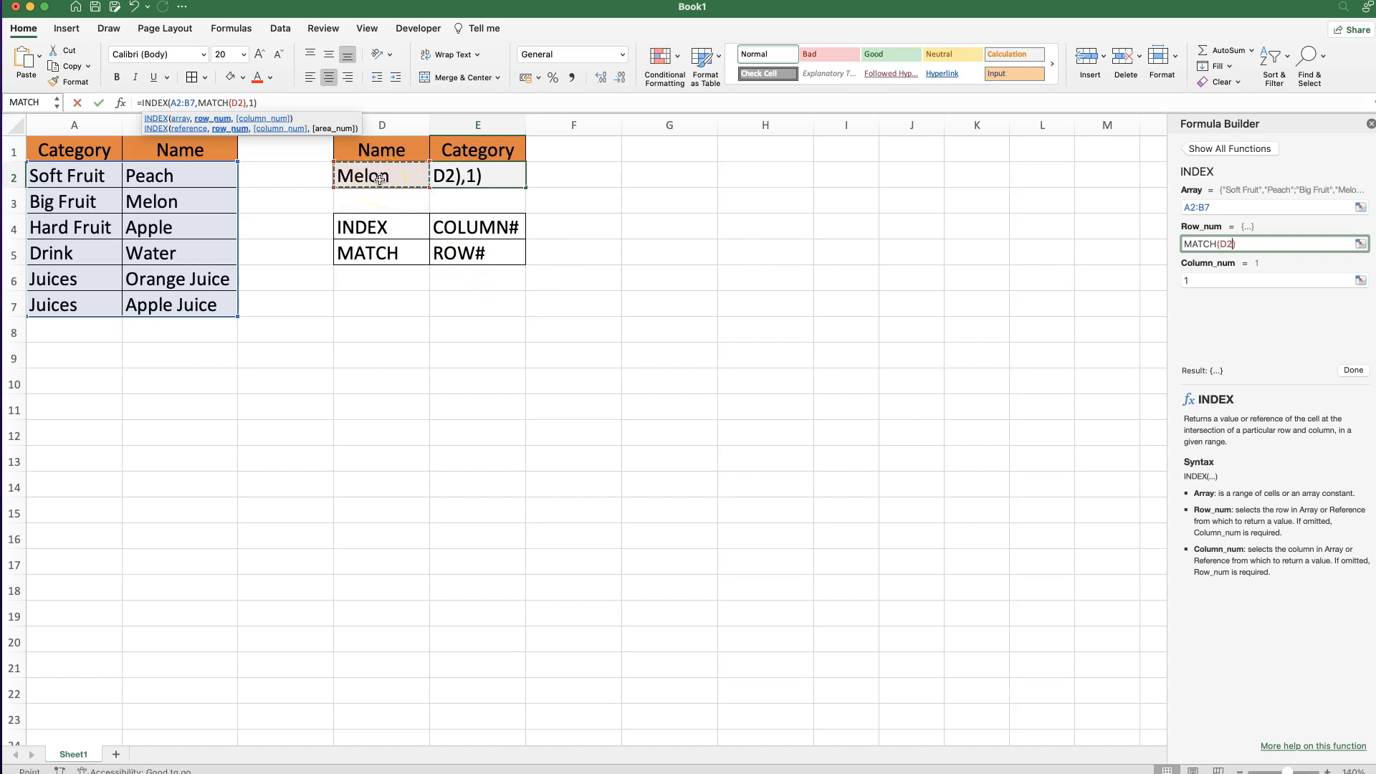
{"action": "type", "text": ","}
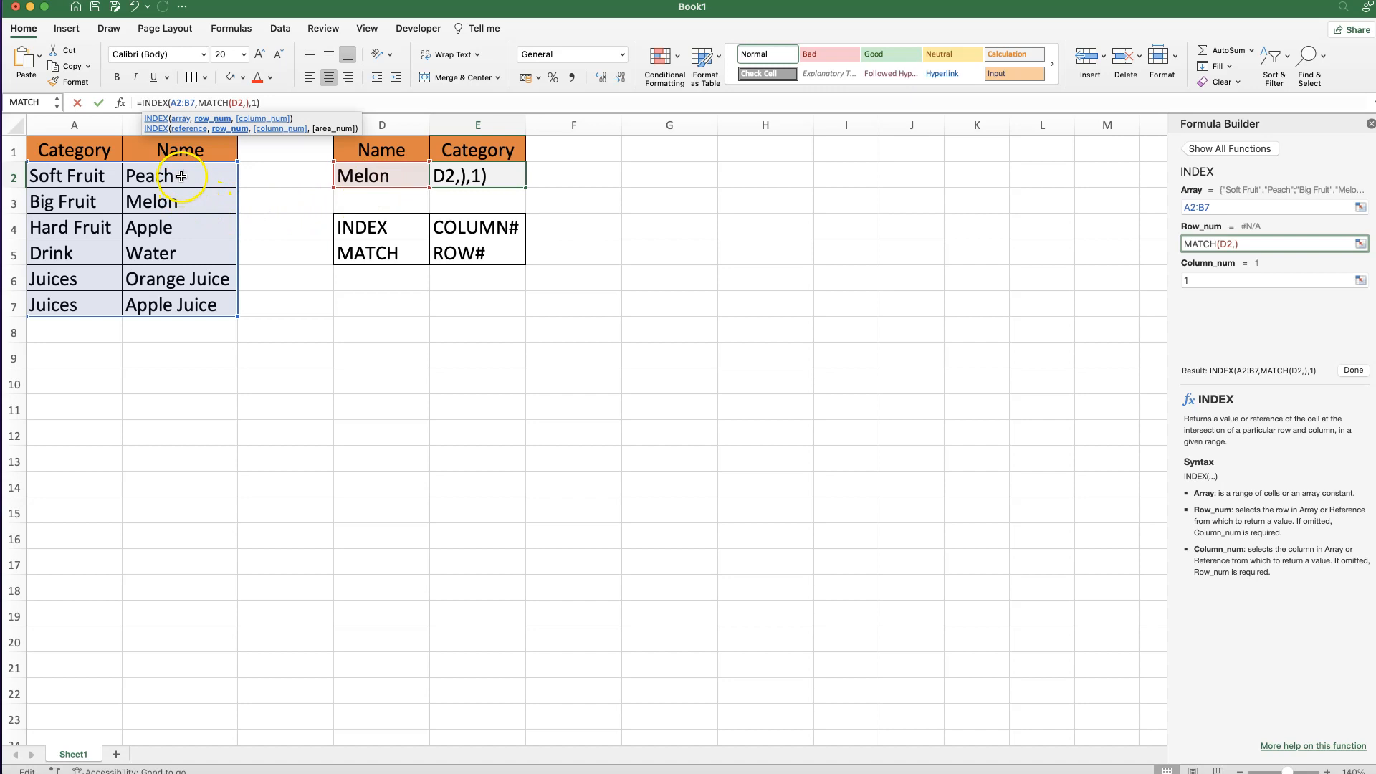
{"action": "left_click_drag", "start_coordinate": [183, 175], "coordinate": [178, 304]}
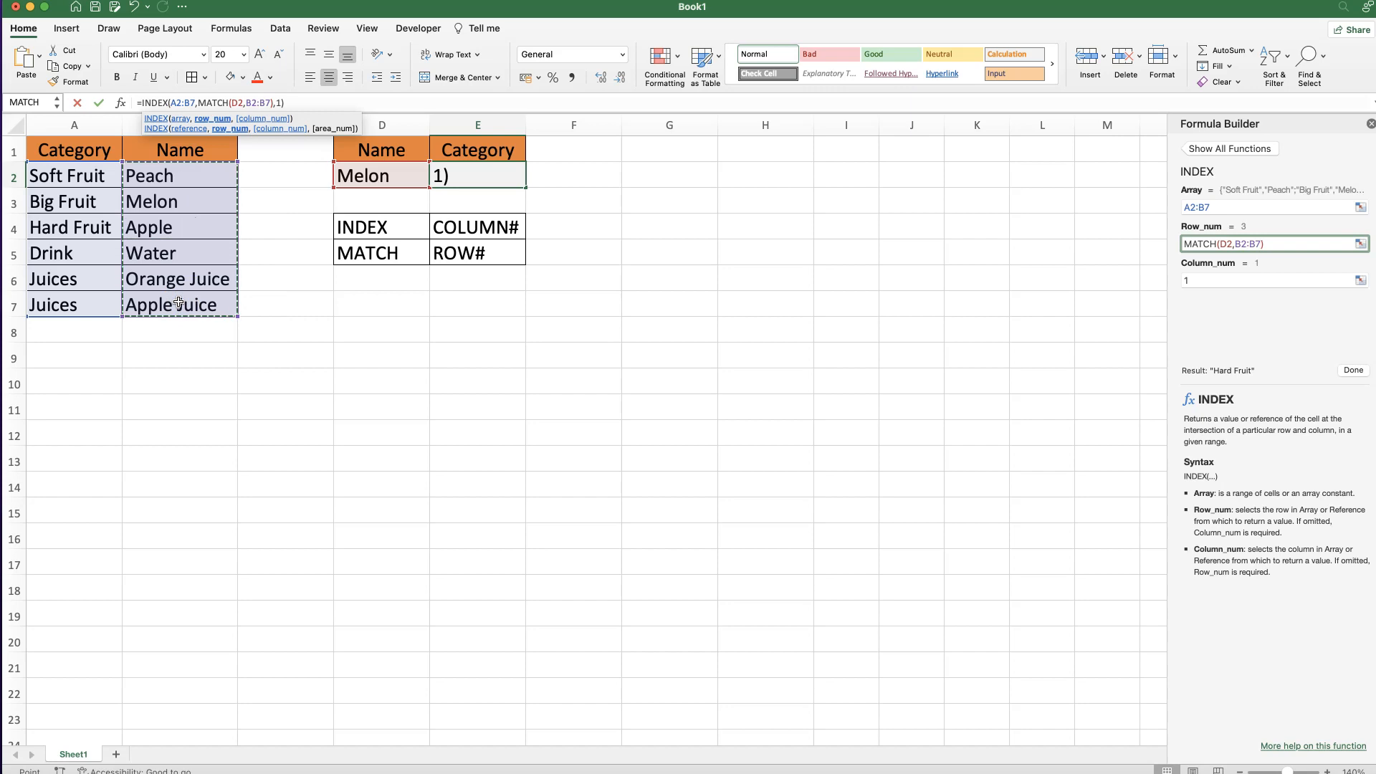
{"action": "type", "text": ","}
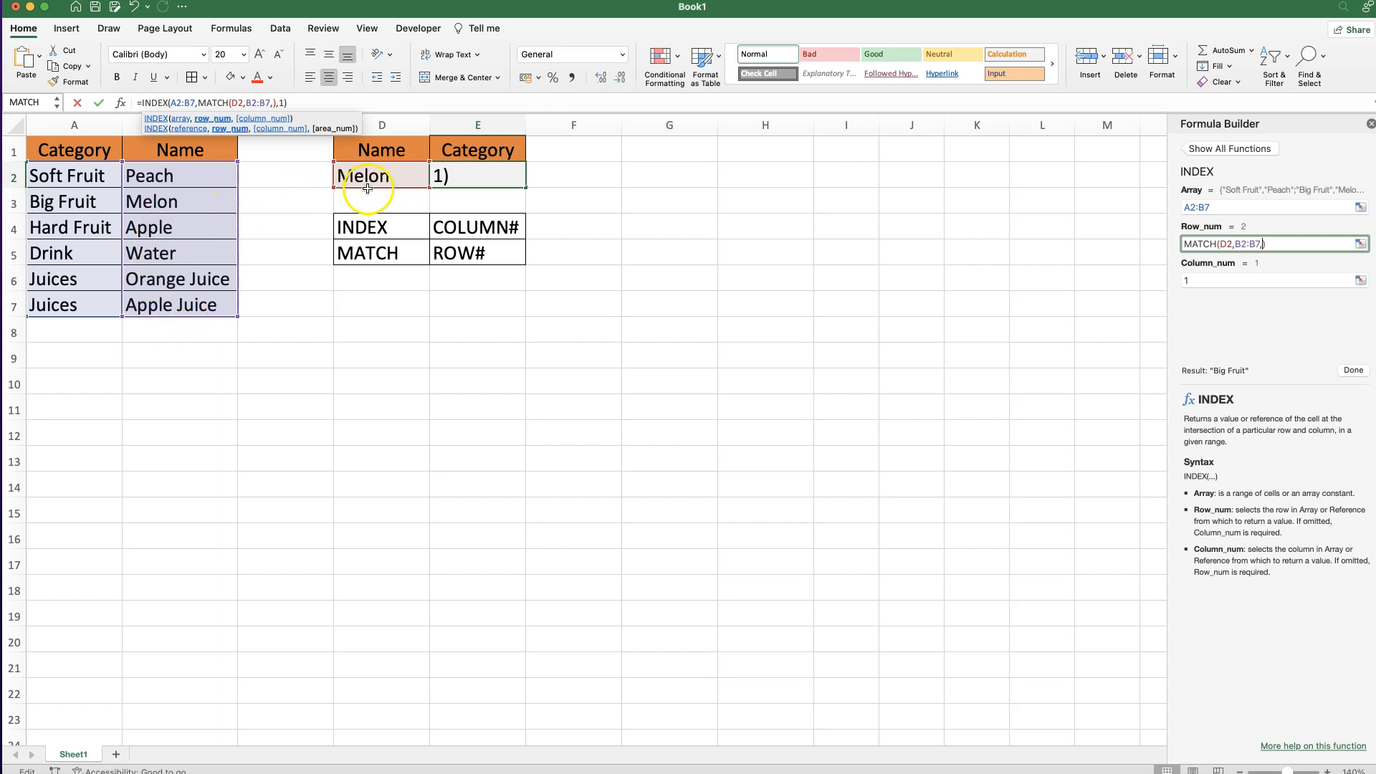
{"action": "type", "text": "0"}
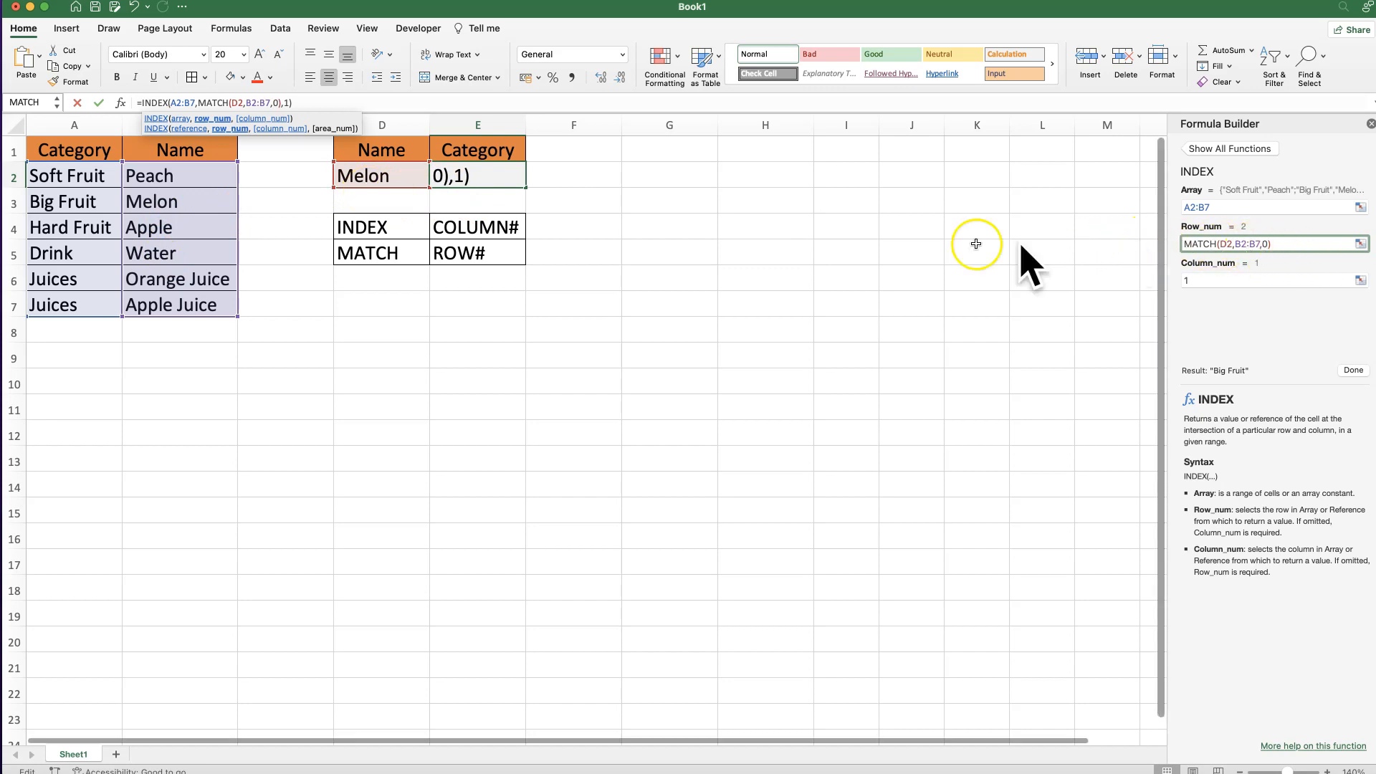
{"action": "left_click", "coordinate": [1354, 371]}
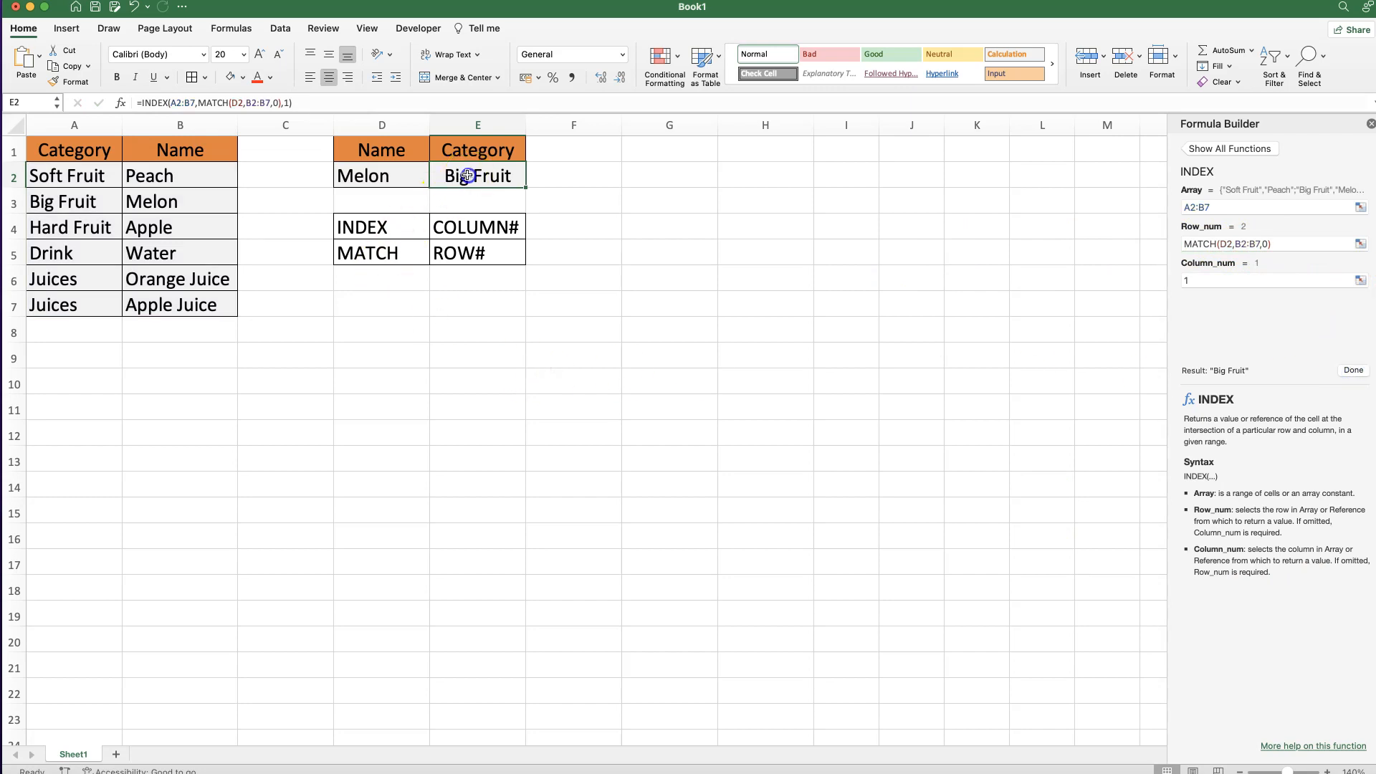
Check Melon's category in the source table, and test the lookup by making D2 reference Apple in B4
{"action": "left_click", "coordinate": [54, 202]}
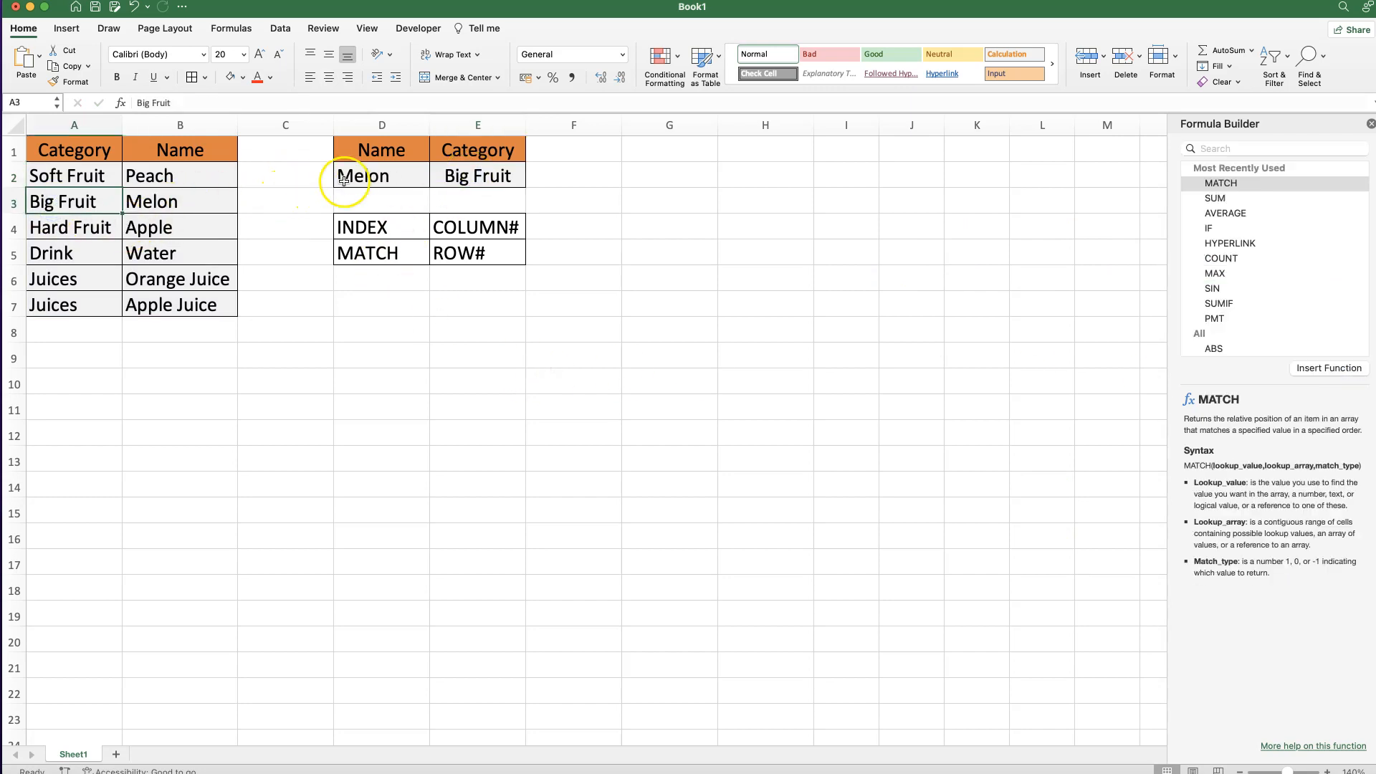
{"action": "left_click", "coordinate": [457, 180]}
{"action": "left_click", "coordinate": [366, 176]}
{"action": "left_click", "coordinate": [154, 228]}
{"action": "left_click", "coordinate": [372, 177]}
{"action": "type", "text": "="}
{"action": "left_click", "coordinate": [159, 228]}
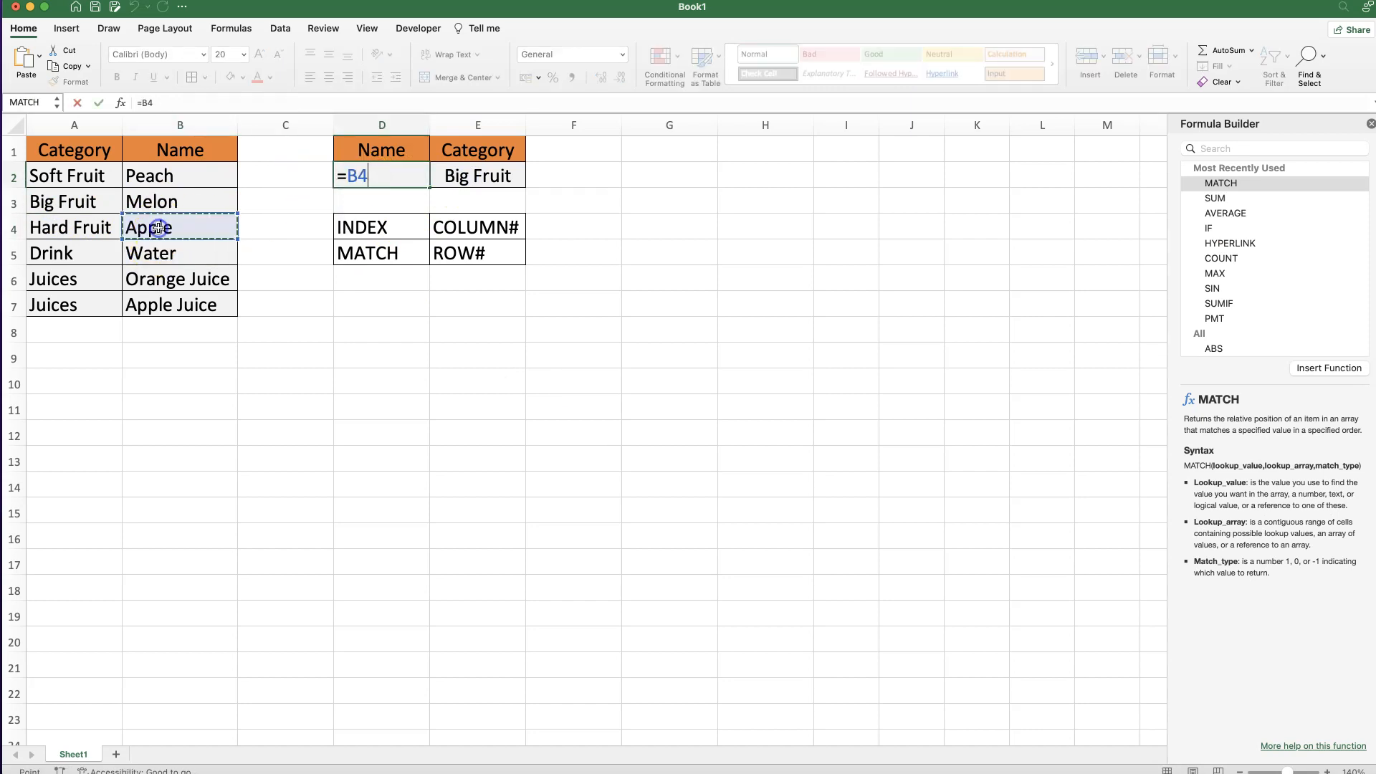
{"action": "key", "text": "Return"}
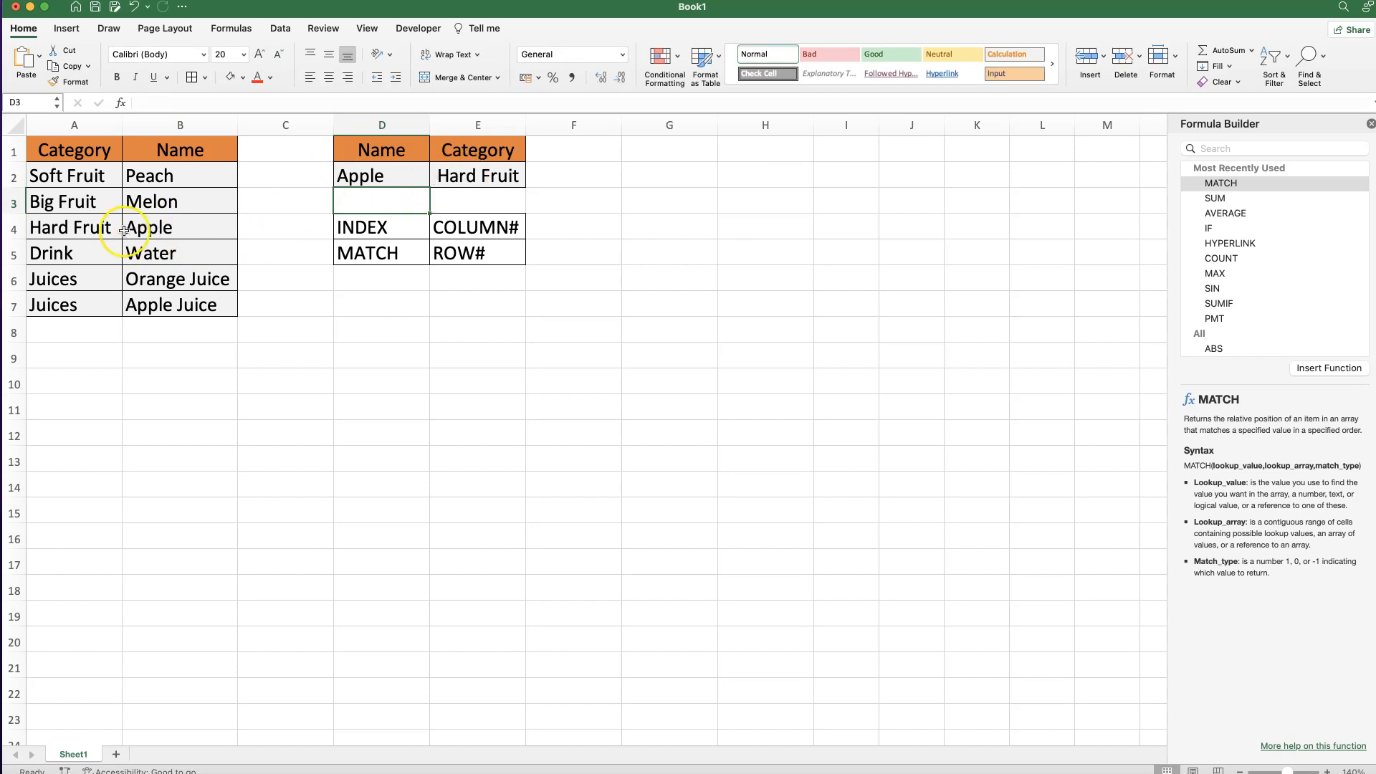
Make D2 reference Water in B5 and compare the returned category with the source row
{"action": "left_click", "coordinate": [350, 183]}
{"action": "type", "text": "="}
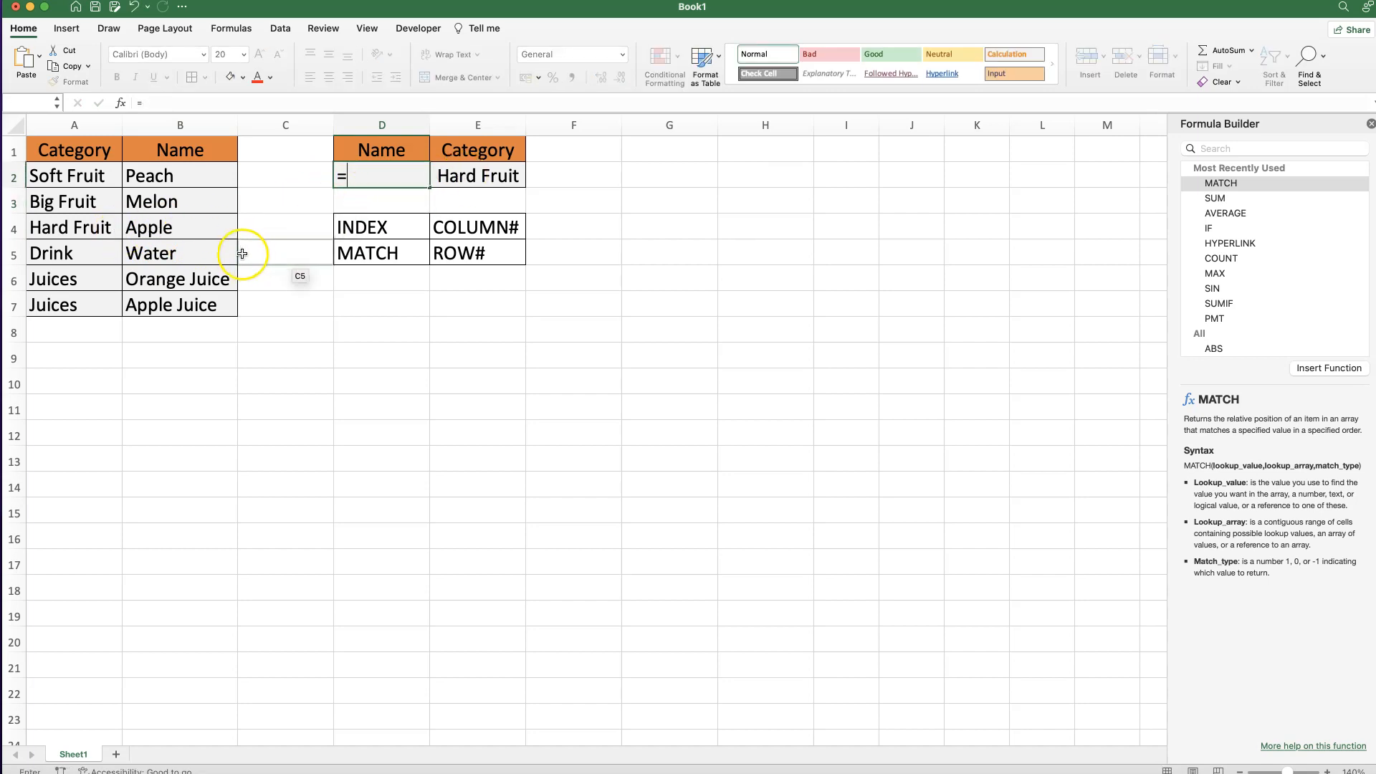
{"action": "left_click", "coordinate": [176, 255]}
{"action": "key", "text": "Return"}
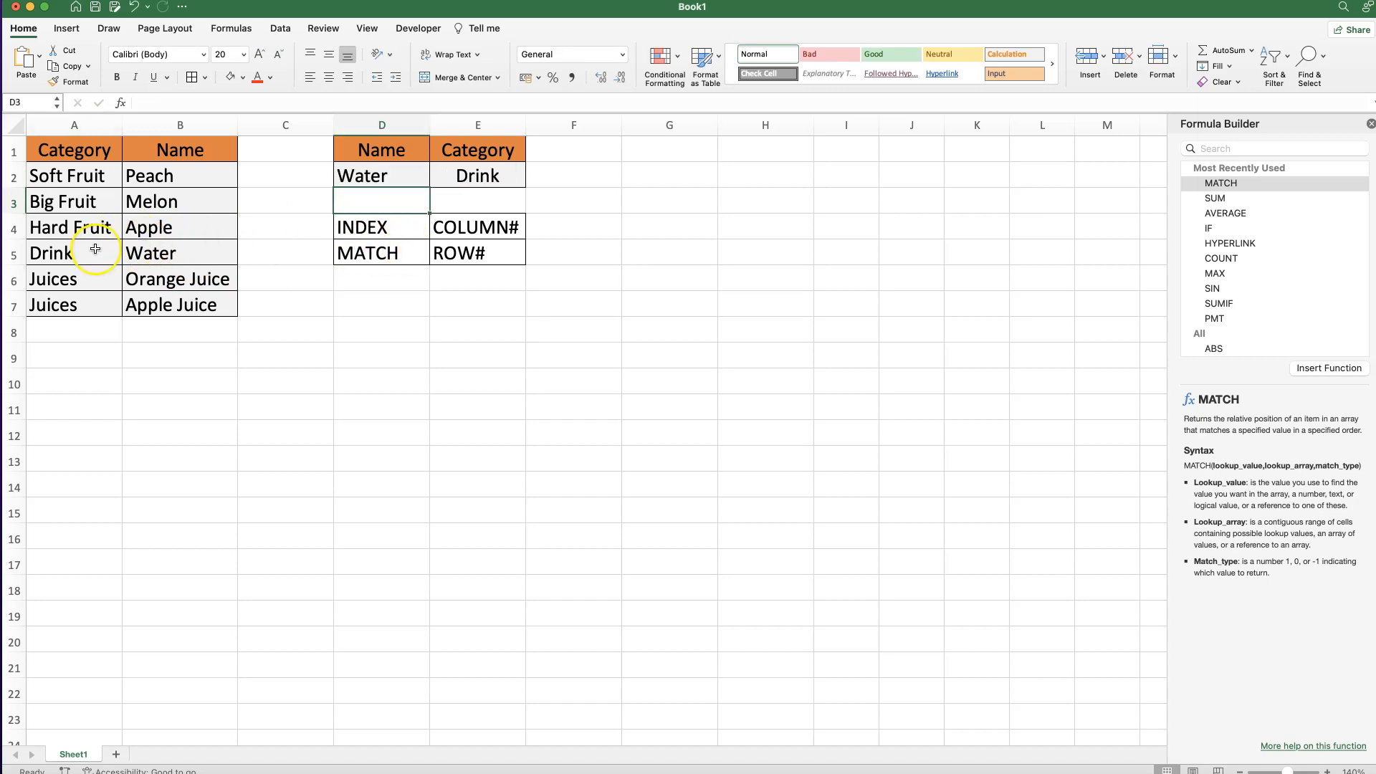
{"action": "left_click_drag", "start_coordinate": [43, 197], "coordinate": [177, 262]}
{"action": "left_click", "coordinate": [177, 262]}
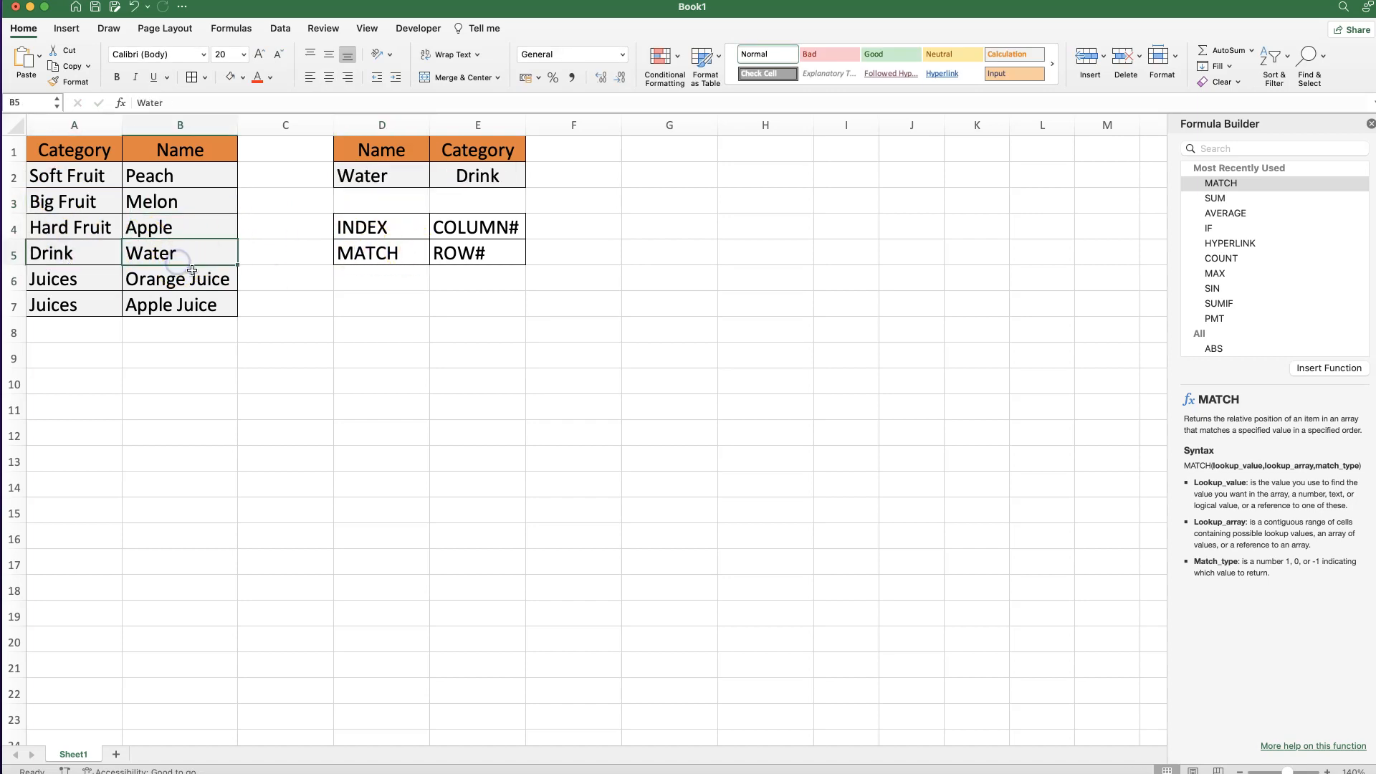